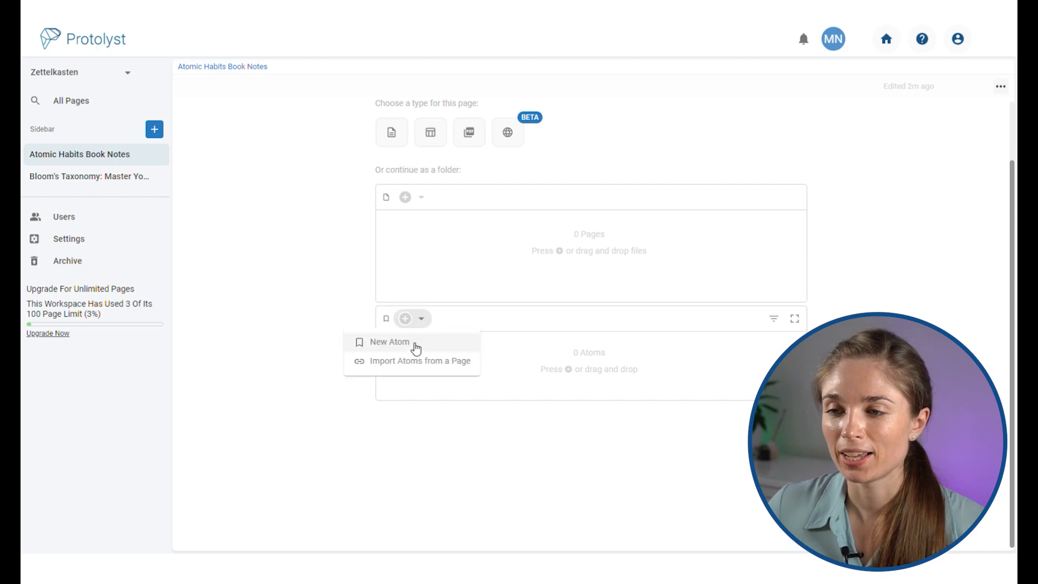
- Add an atom: "habits scorecard - raising awareness of a nonconscious habit ot a more conscious level. You need to maintain awareness of what you are doing"
{"action": "left_click", "coordinate": [415, 345]}
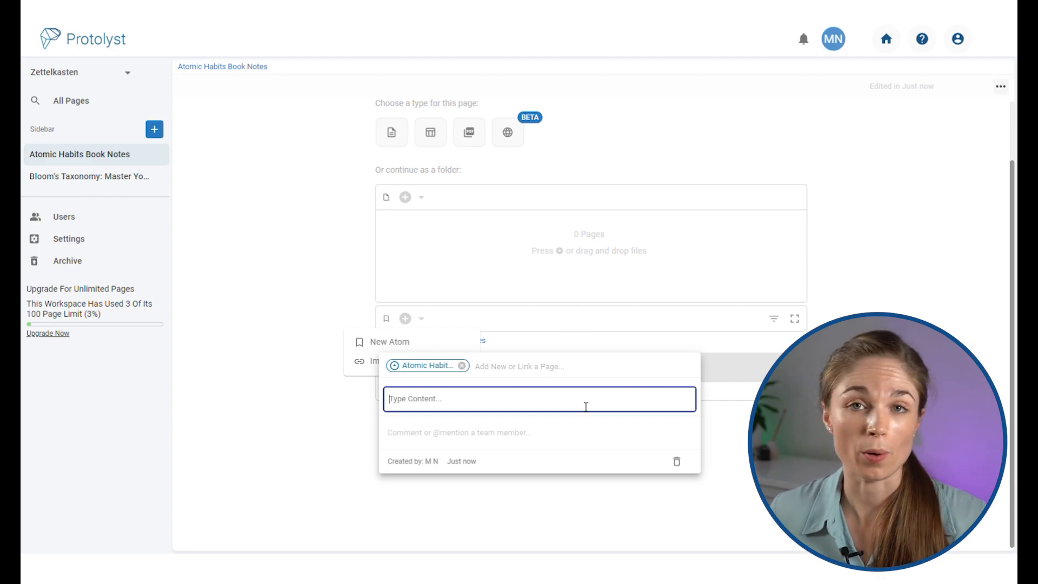
{"action": "type", "text": "habits scorecard - raising"}
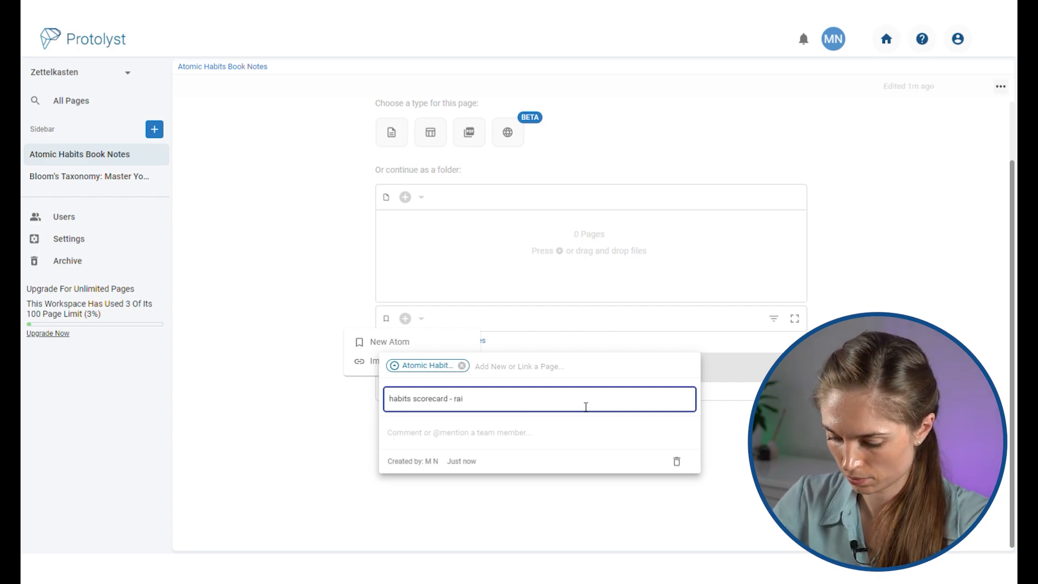
{"action": "type", "text": "awareness of a nonconscious habit ot a more conscious level. You need to maintain awareness of what you are doing"}
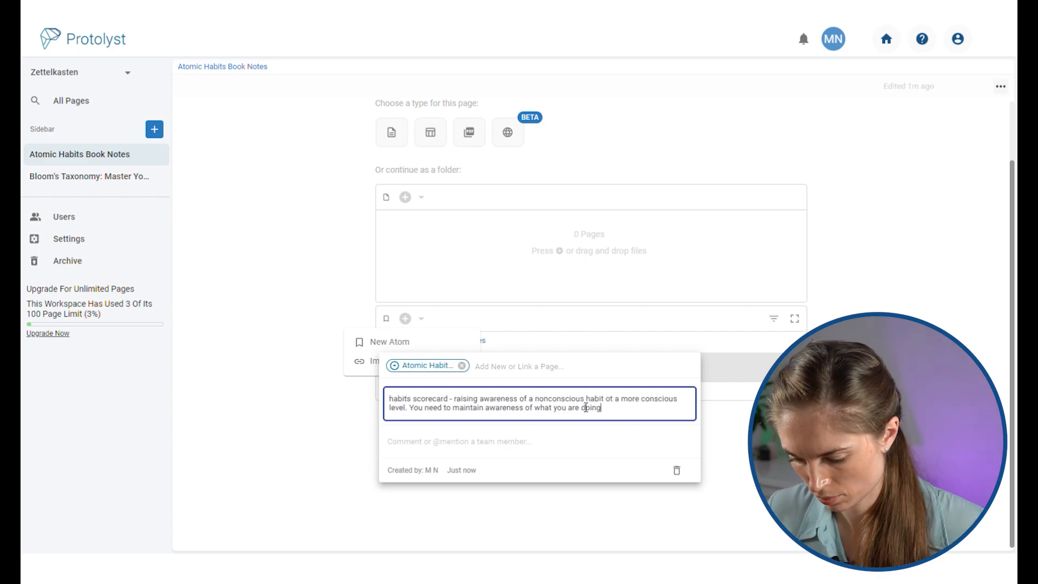
{"action": "left_click", "coordinate": [366, 429]}
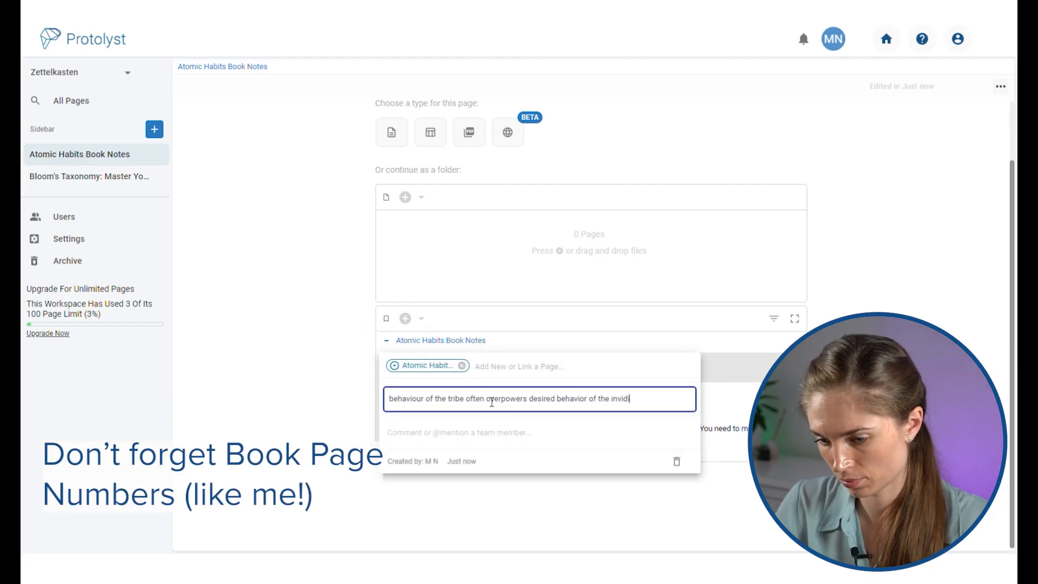
- Finish the atom "behaviour of the tribe often overpowers desired behavior of the invididual" in Atomic Habits Book Notes
{"action": "type", "text": "dual"}
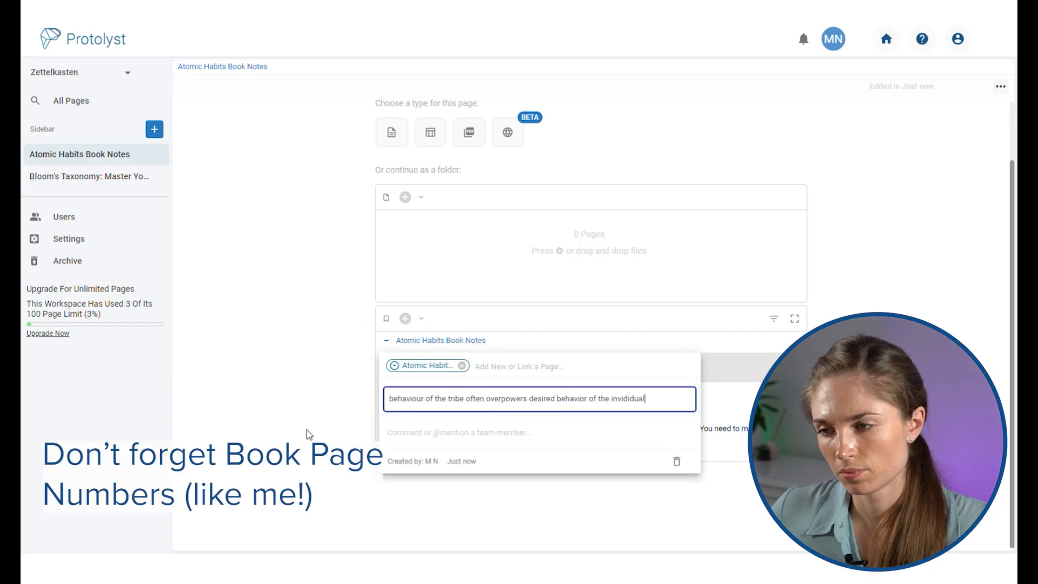
{"action": "left_click", "coordinate": [308, 435]}
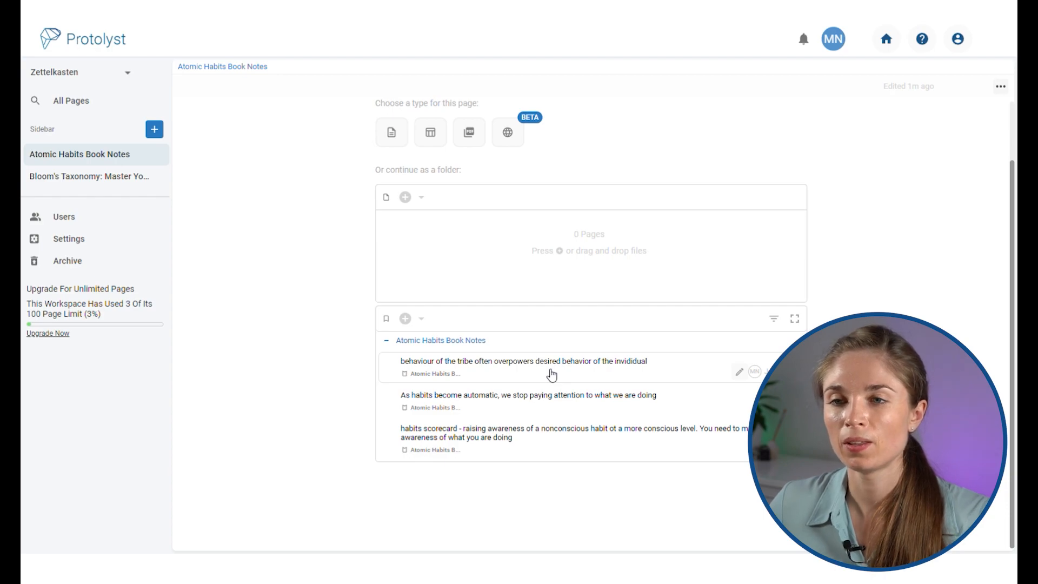
- Create a new text document page and open Atomic Habits Book Notes beside it in split screen
{"action": "left_click", "coordinate": [156, 129]}
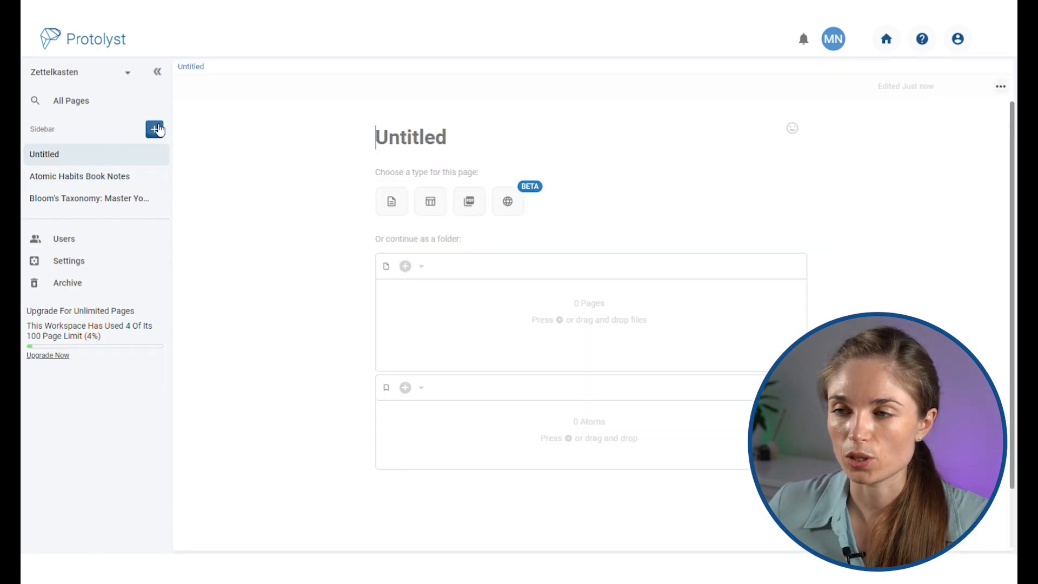
{"action": "left_click", "coordinate": [394, 206]}
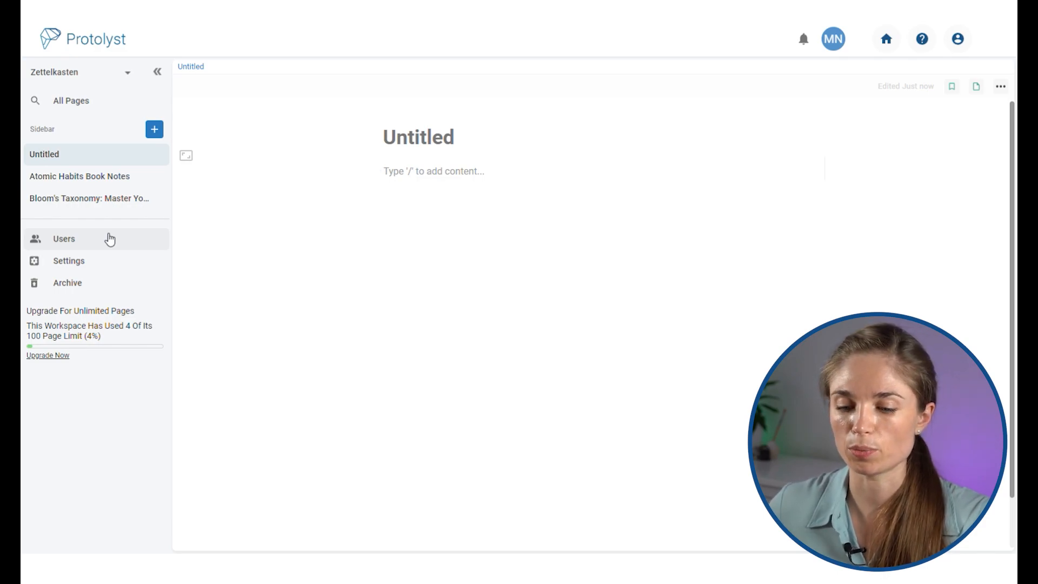
{"action": "left_click", "coordinate": [99, 179], "text": "ctrl"}
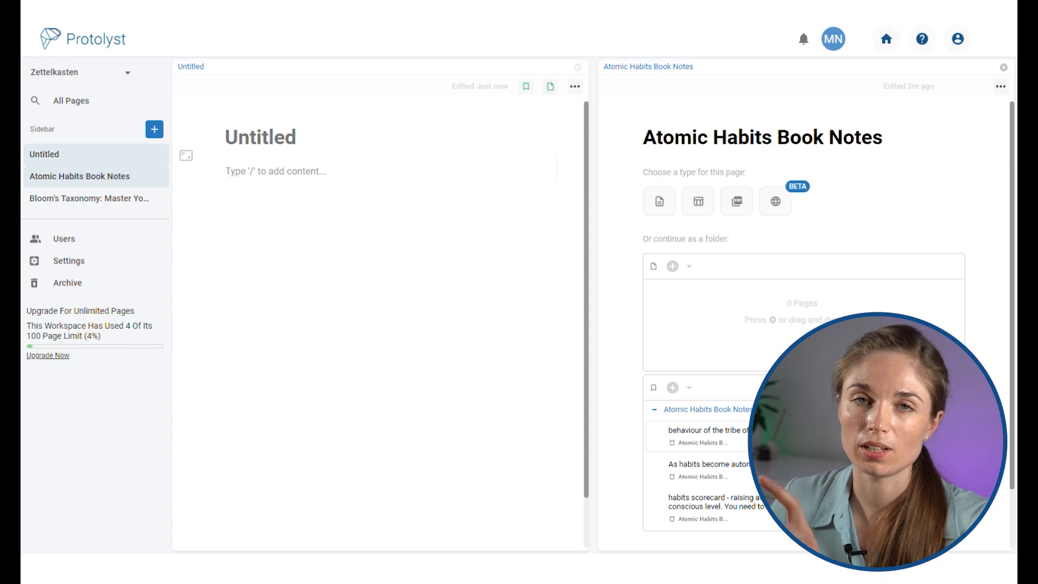
- Insert the "behaviour of the tribe" atom into the untitled page and correct its spelling to "behaviour" and "individual"
{"action": "left_click_drag", "start_coordinate": [785, 436], "coordinate": [275, 178]}
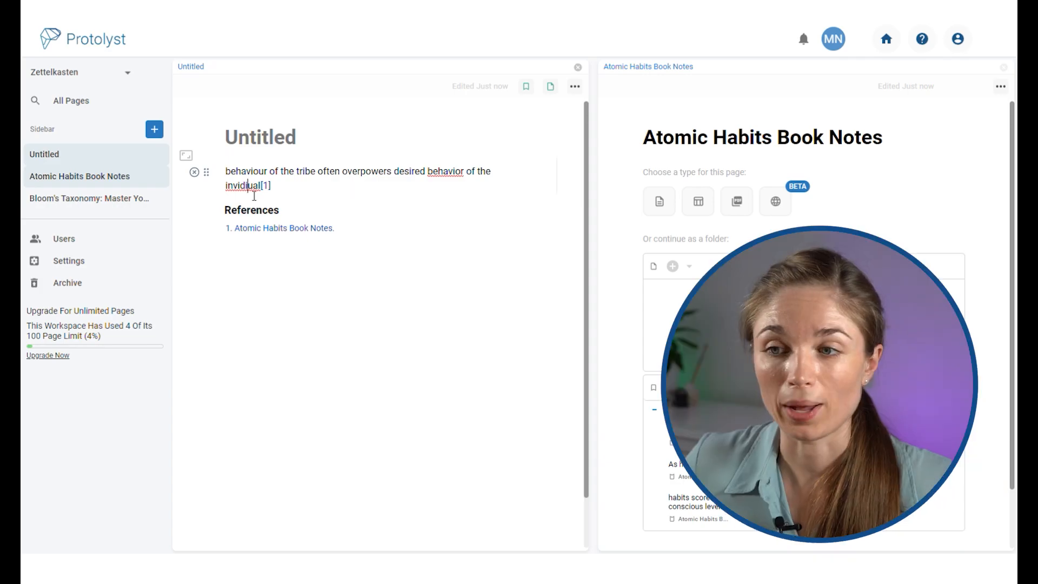
{"action": "left_click", "coordinate": [250, 189]}
{"action": "key", "text": "BackSpace"}
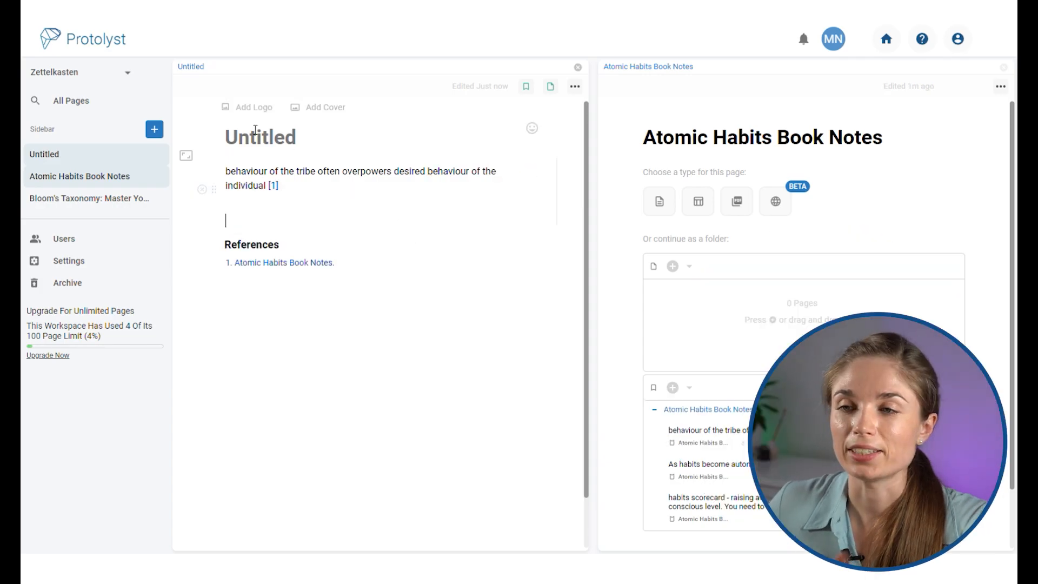
- Title the new page "Behaviour of the tribe"
{"action": "left_click", "coordinate": [265, 147]}
{"action": "type", "text": "Behaviour of the tribe"}
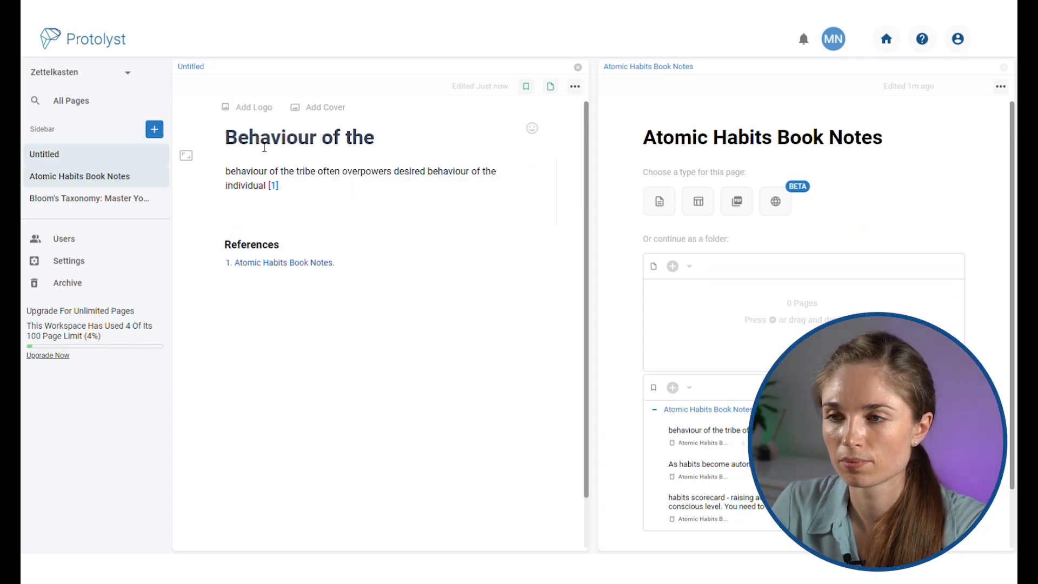
- Write beneath the atom: "conforming to the behaviours and attitudes of the people we spend the most time with even if that goes against what we want"
{"action": "left_click", "coordinate": [263, 218]}
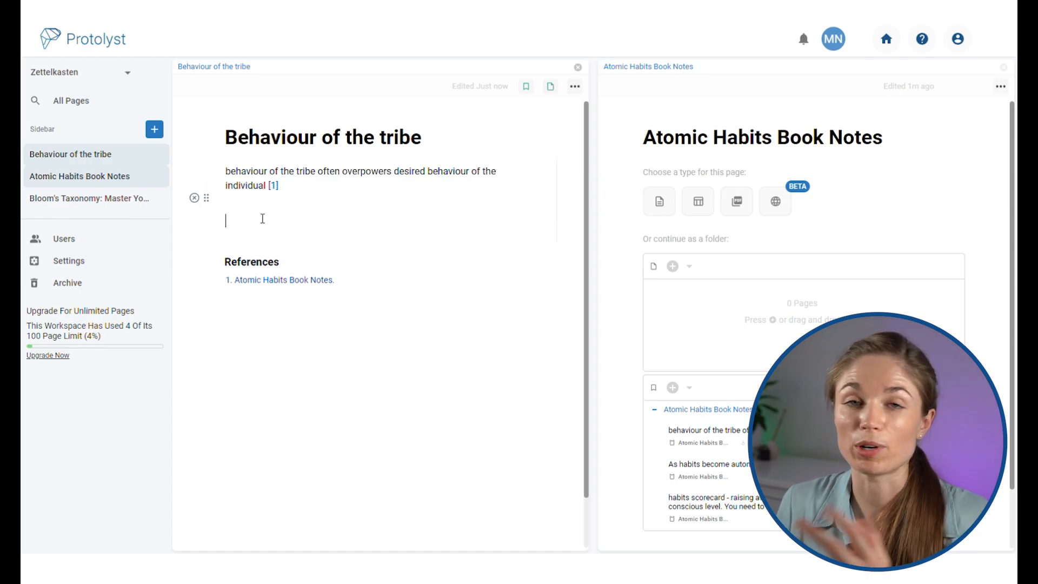
{"action": "type", "text": "conforming to the behaviours and attitudes of the people we spend the most time with even if that goe"}
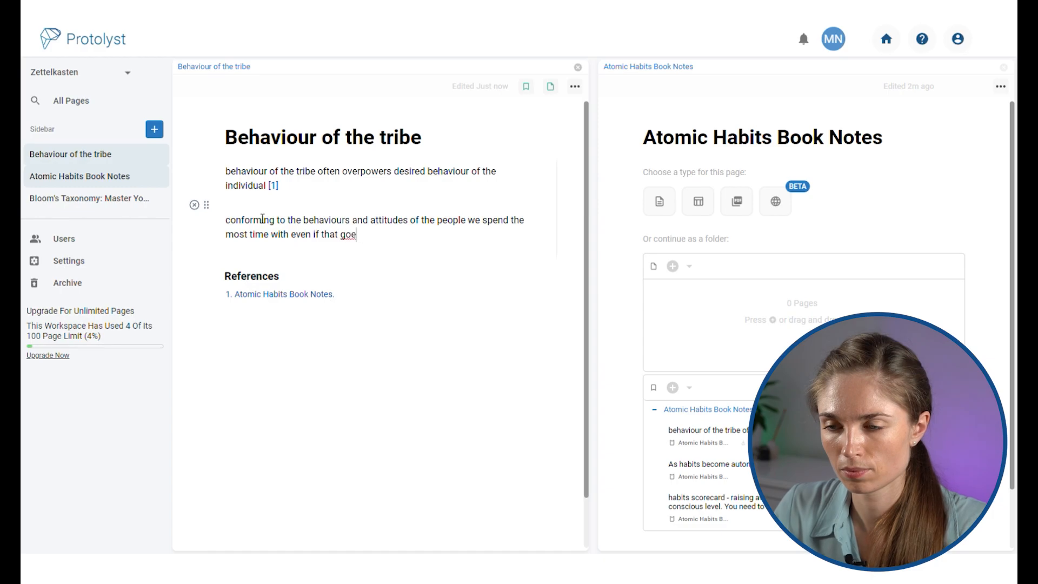
{"action": "type", "text": "s against what we want"}
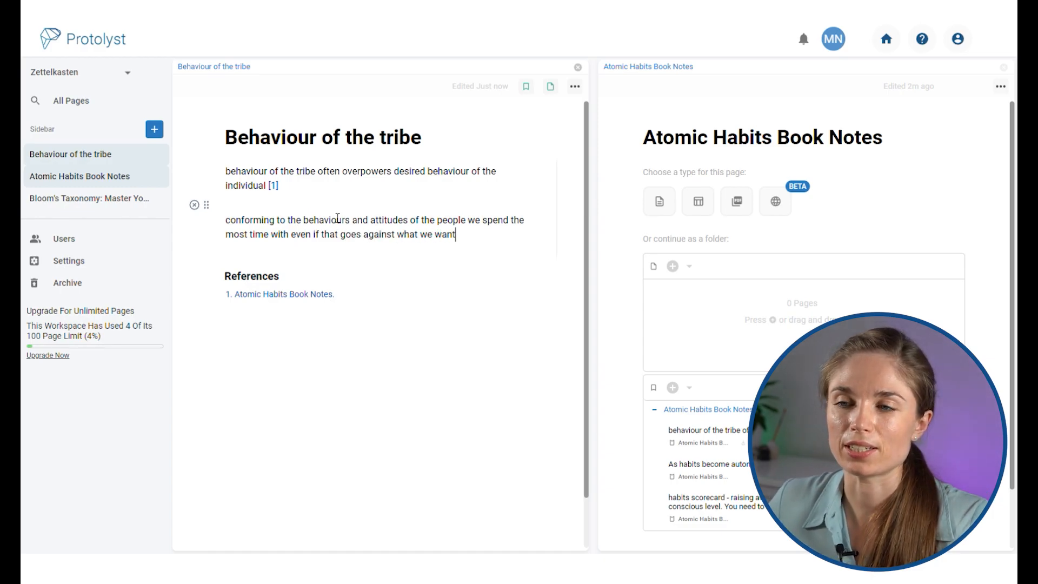
{"action": "left_click", "coordinate": [454, 156]}
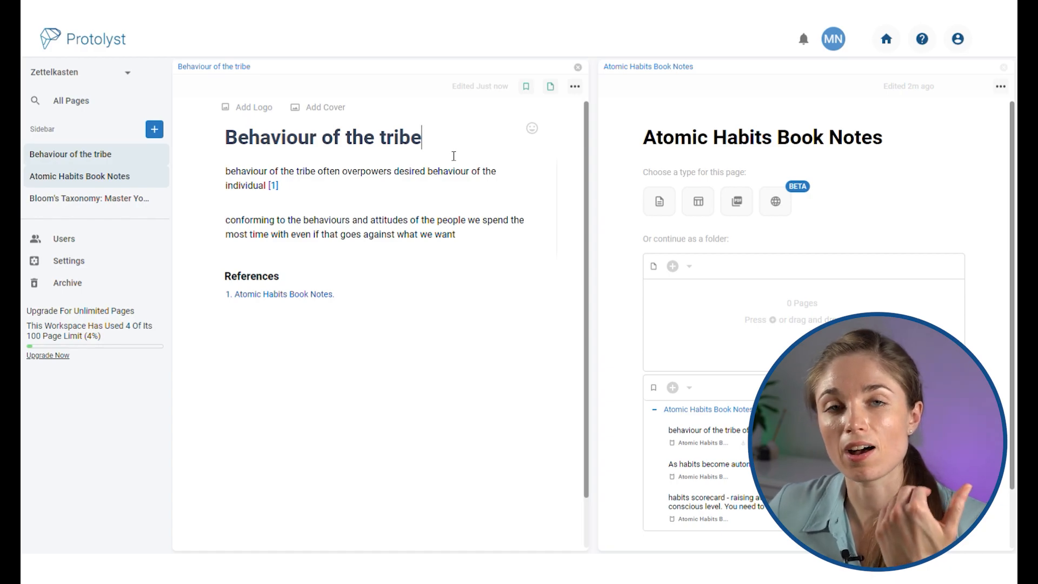
- Open the Bloom's Taxonomy page and create a new text document page beside it
{"action": "left_click", "coordinate": [119, 205]}
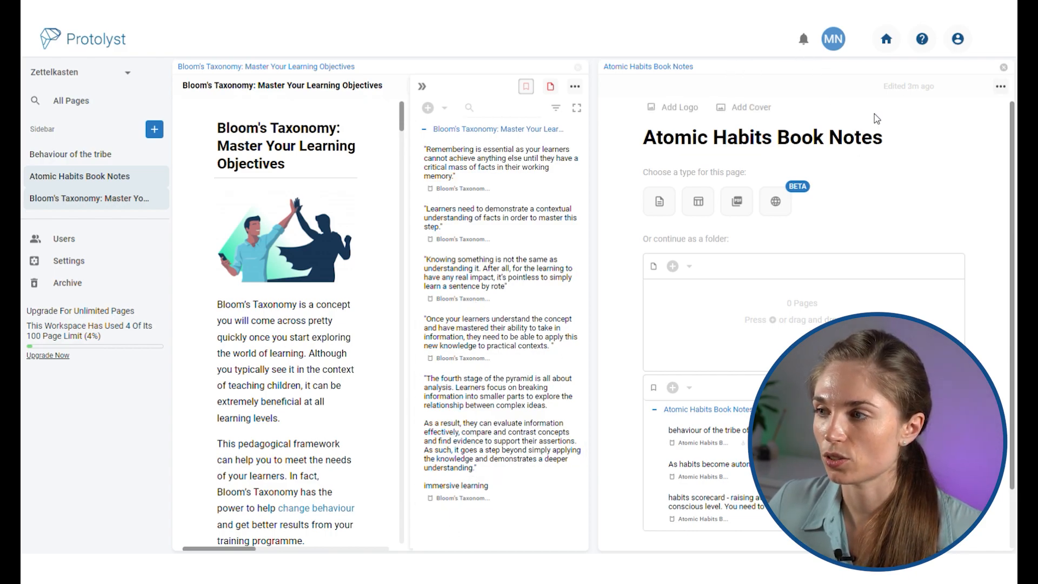
{"action": "left_click", "coordinate": [155, 130]}
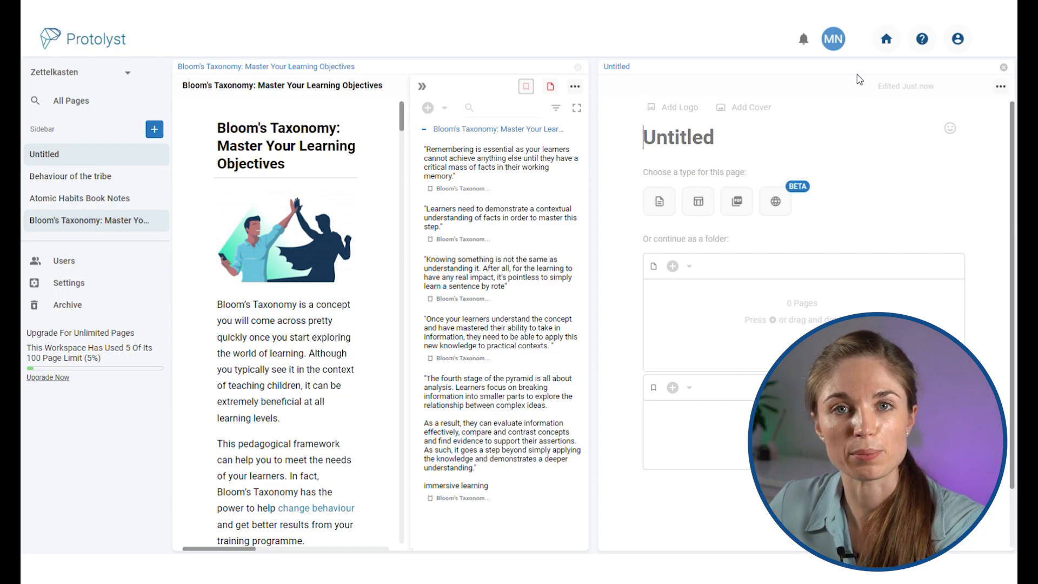
{"action": "left_click", "coordinate": [662, 209]}
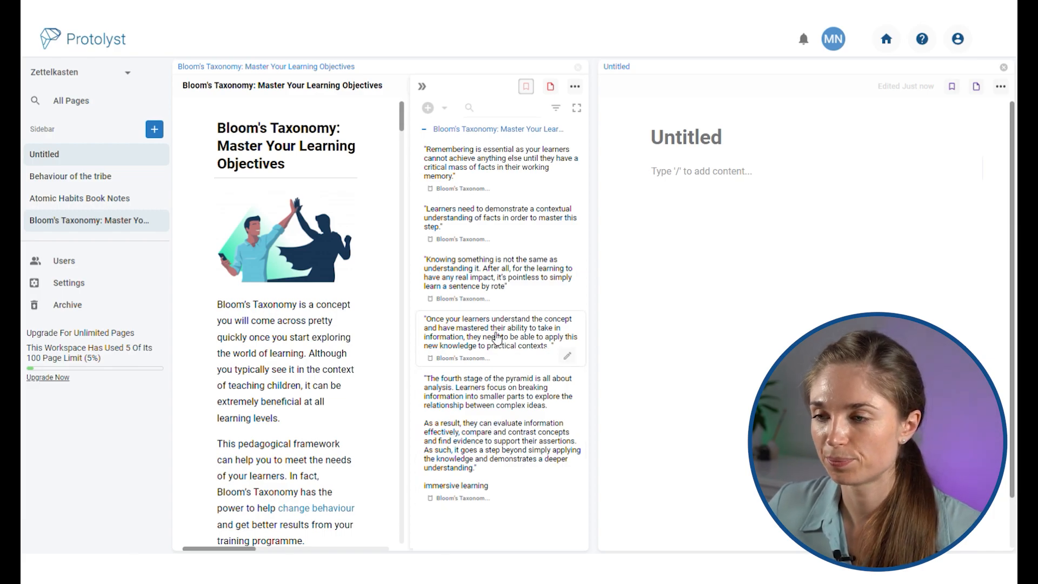
- Insert the atom "Learners need to demonstrate a contextual understanding of facts" into the untitled page and title the page "Knowledge baseline for achievement"
{"action": "left_click_drag", "start_coordinate": [484, 216], "coordinate": [721, 171]}
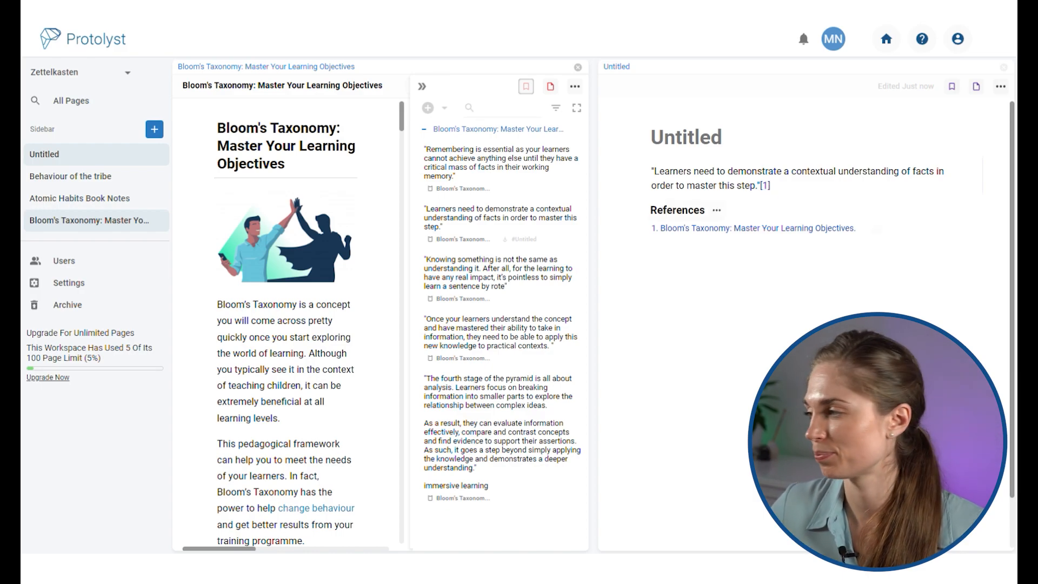
{"action": "left_click", "coordinate": [682, 144]}
{"action": "type", "text": "Knowledge baseline for achievement"}
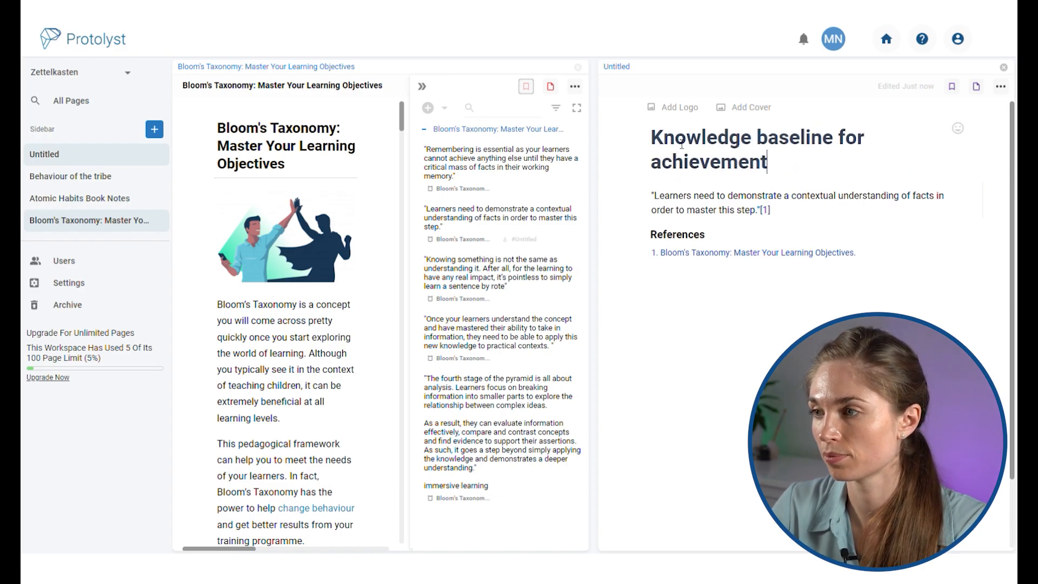
- Write below the inserted quote: "Need a certain amount of information to assimilate and apply knowledge"
{"action": "left_click", "coordinate": [785, 221]}
{"action": "key", "text": "Return"}
{"action": "key", "text": "Return"}
{"action": "type", "text": "Need a certain amount of information to assimilate and apply knowledge"}
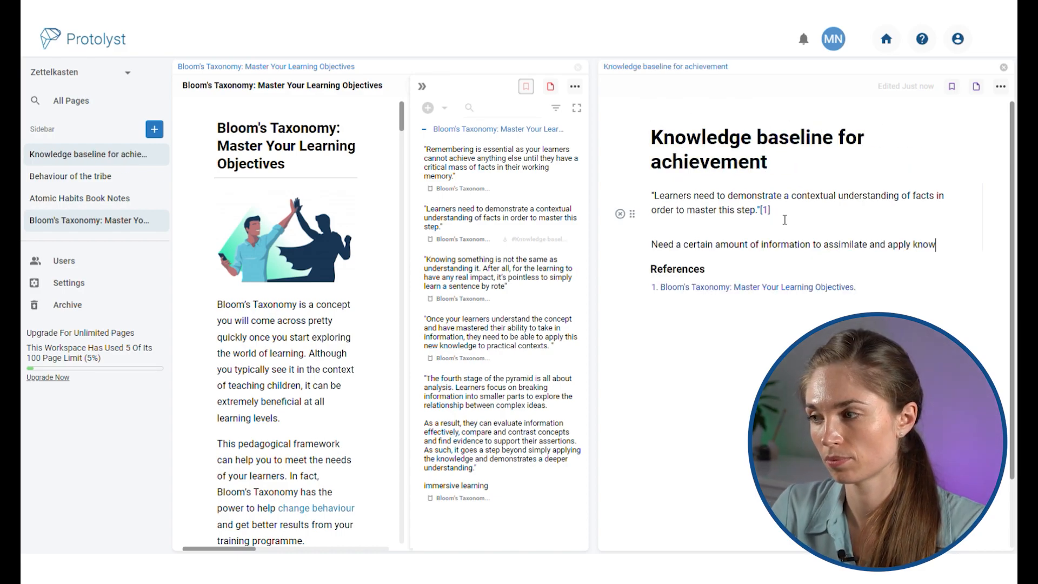
{"action": "key", "text": "Return"}
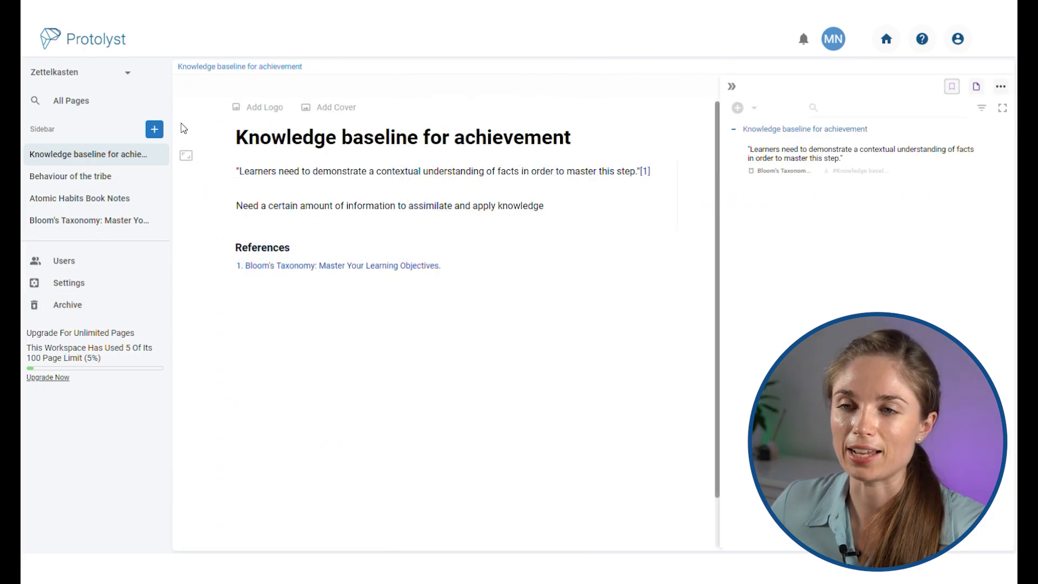
- Create a new table page titled "Reading List"
{"action": "left_click", "coordinate": [154, 129]}
{"action": "left_click", "coordinate": [432, 202]}
{"action": "left_click", "coordinate": [231, 97]}
{"action": "type", "text": "Reading List"}
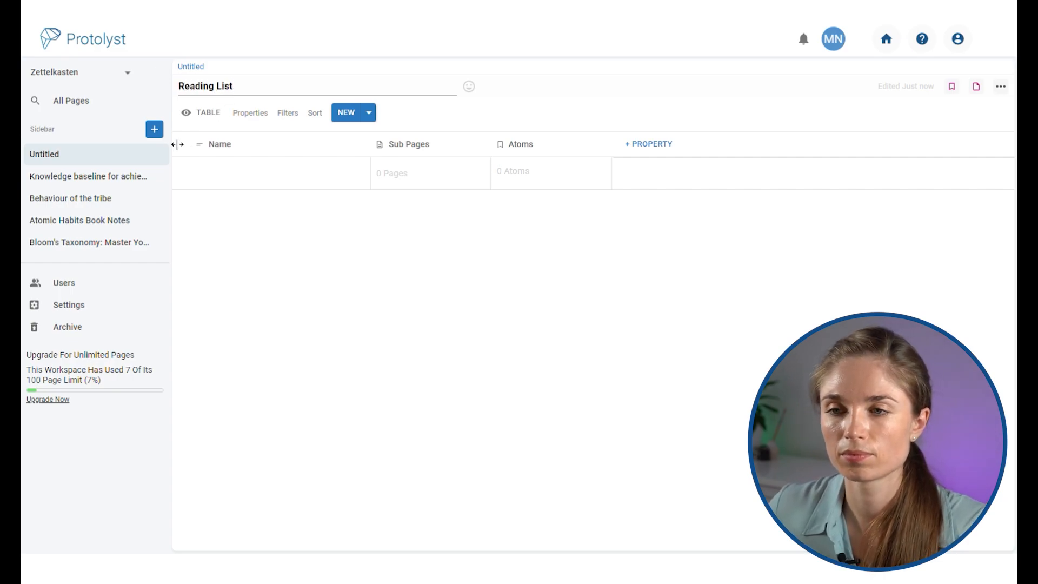
- Create another table page titled "Permanent Notes"
{"action": "left_click", "coordinate": [154, 129]}
{"action": "left_click", "coordinate": [432, 202]}
{"action": "left_click", "coordinate": [266, 84]}
{"action": "type", "text": "Permanent"}
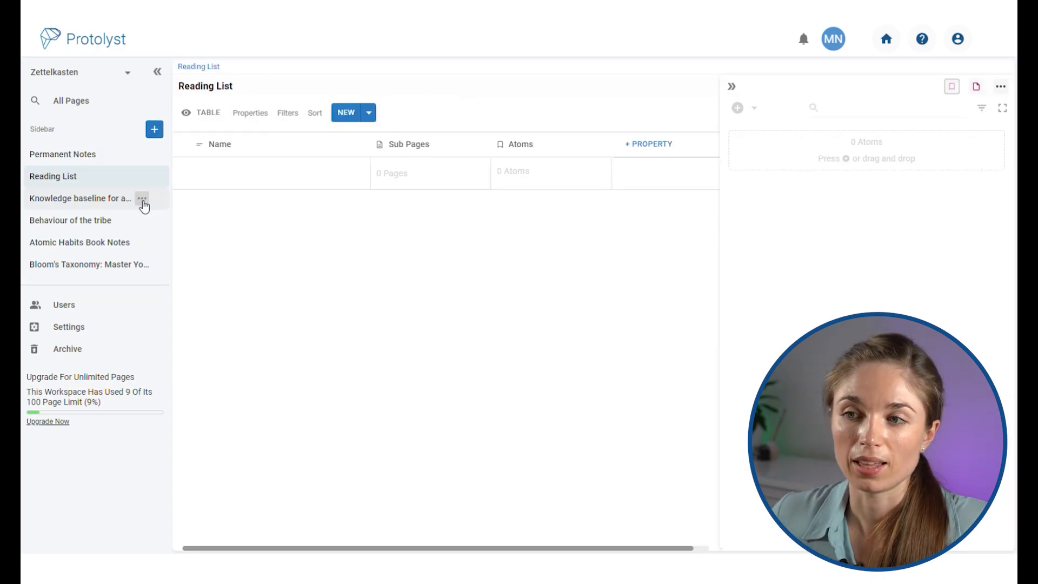
- Move the "Knowledge baseline for achievement" page into the Permanent Notes table
{"action": "left_click", "coordinate": [142, 200]}
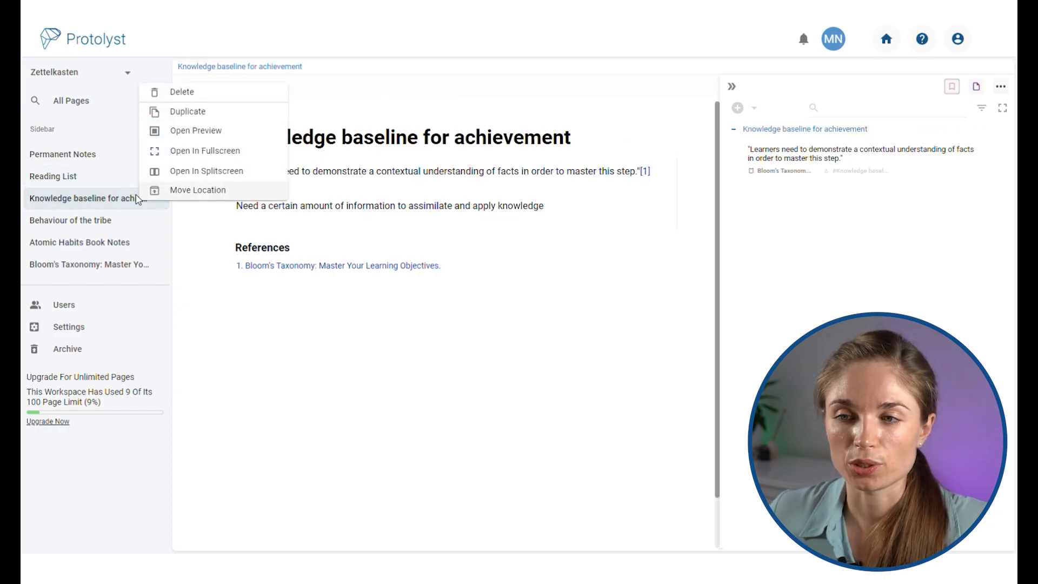
{"action": "left_click", "coordinate": [192, 194]}
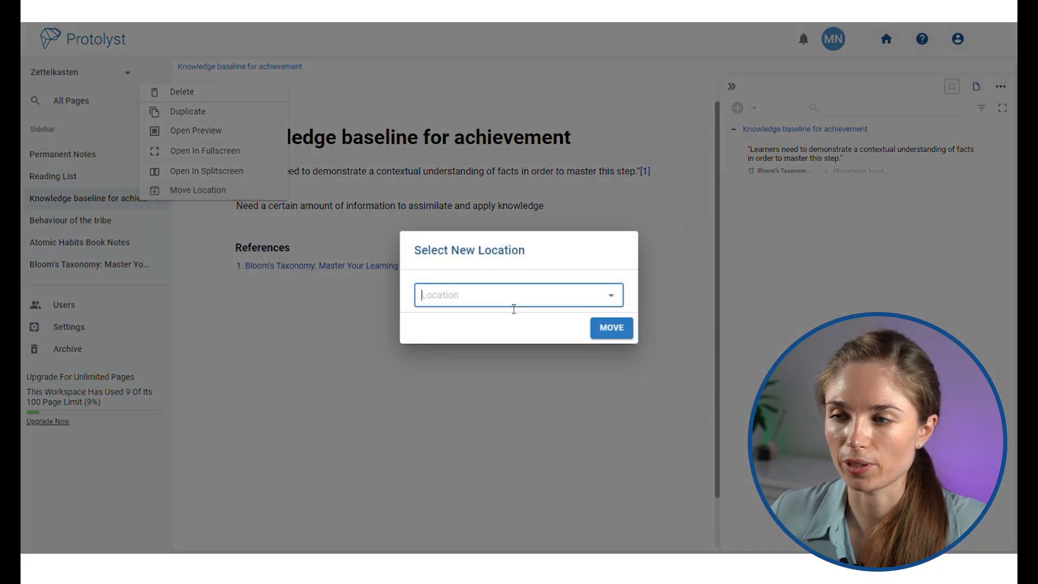
{"action": "left_click", "coordinate": [618, 295]}
{"action": "scroll", "coordinate": [439, 419], "scroll_direction": "down", "scroll_amount": 3}
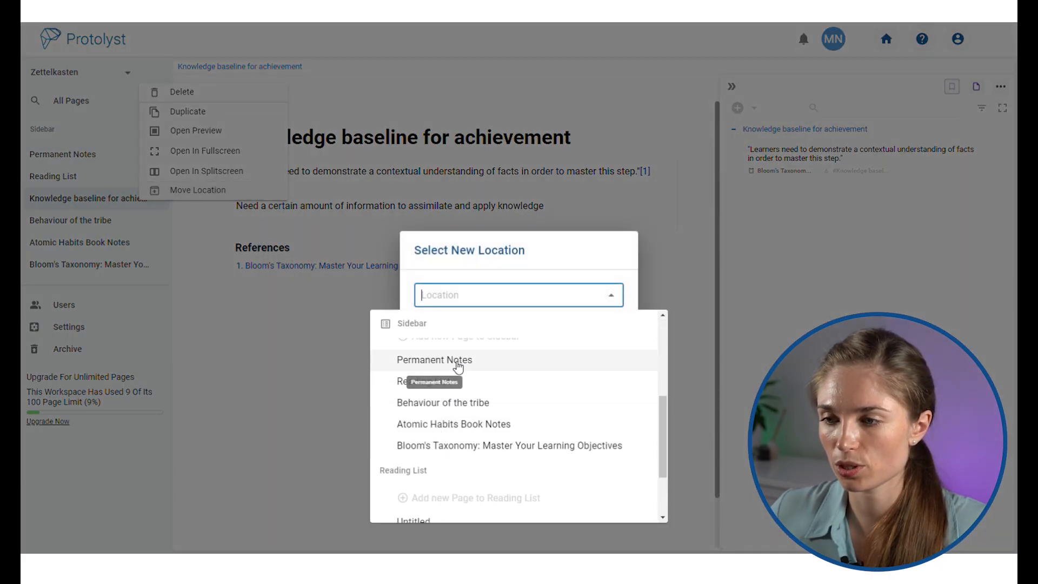
{"action": "left_click", "coordinate": [435, 359]}
{"action": "left_click", "coordinate": [621, 328]}
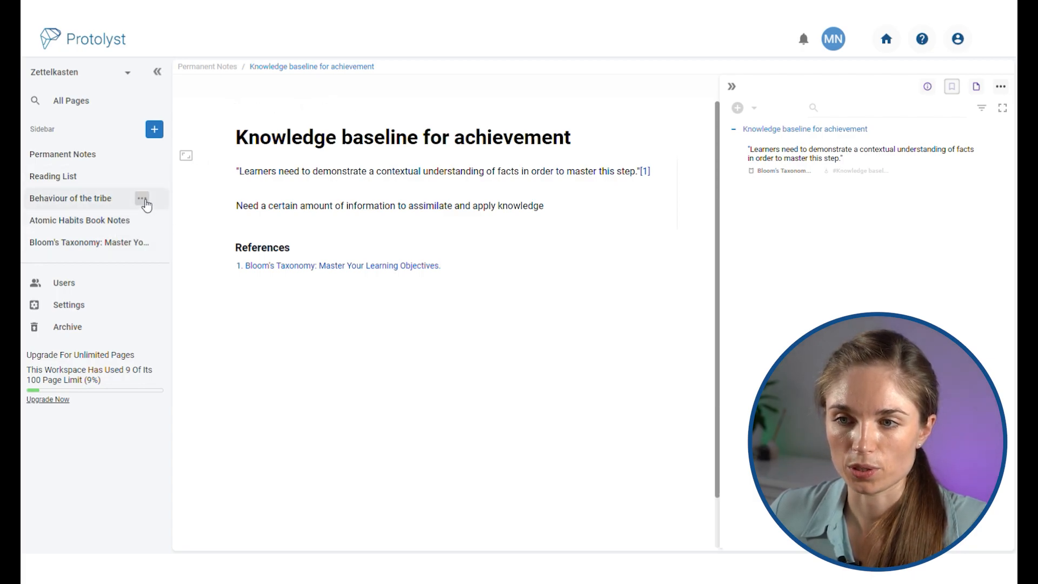
- Move the "Behaviour of the tribe" page into the Permanent Notes table
{"action": "left_click", "coordinate": [145, 199]}
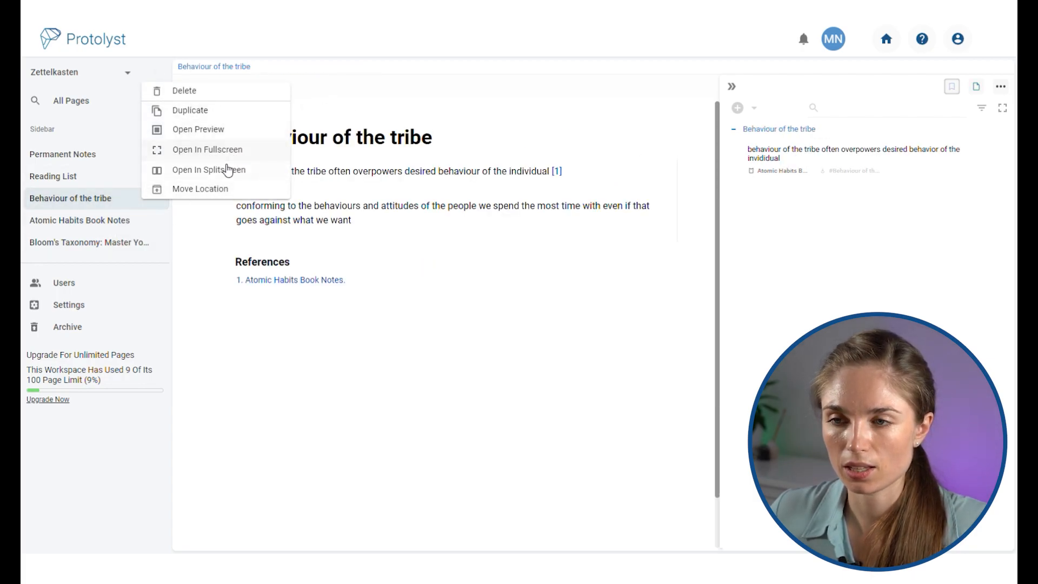
{"action": "left_click", "coordinate": [218, 191]}
{"action": "left_click", "coordinate": [607, 296]}
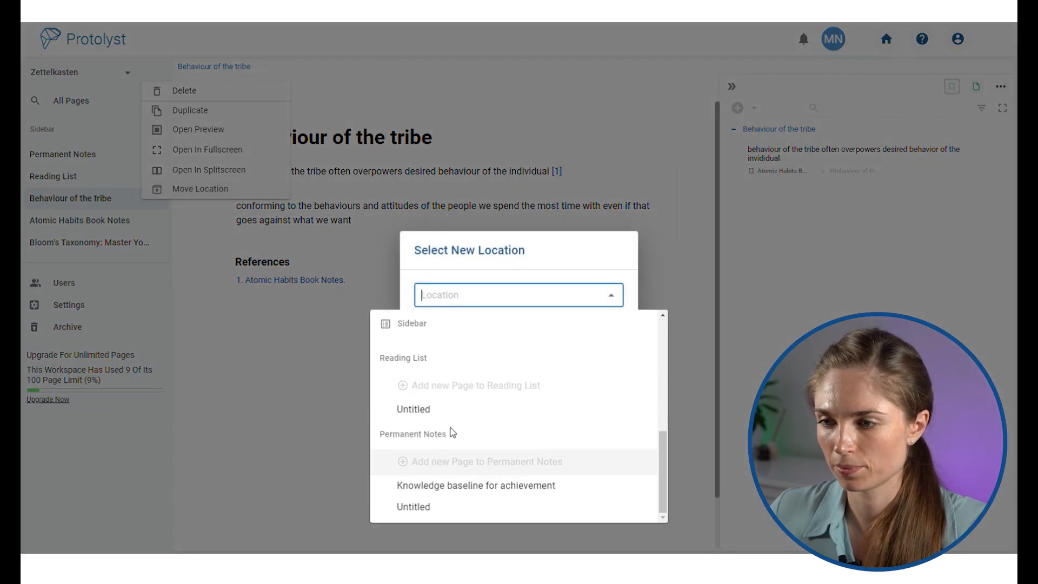
{"action": "left_click", "coordinate": [452, 433]}
{"action": "left_click", "coordinate": [609, 326]}
- Move the "Atomic Habits Book Notes" page into the Reading List table
{"action": "left_click", "coordinate": [145, 200]}
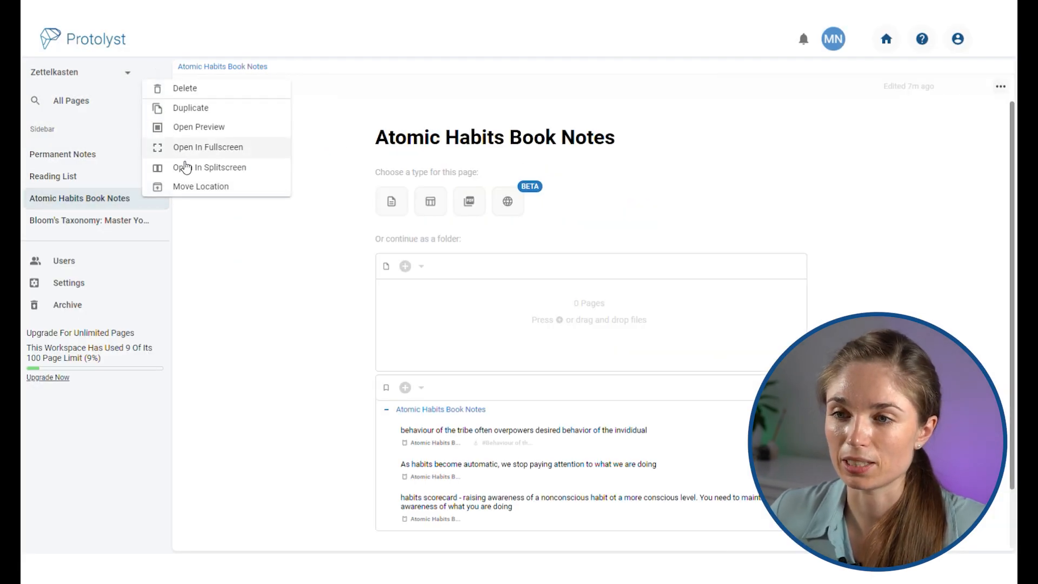
{"action": "left_click", "coordinate": [202, 189]}
{"action": "left_click", "coordinate": [612, 296]}
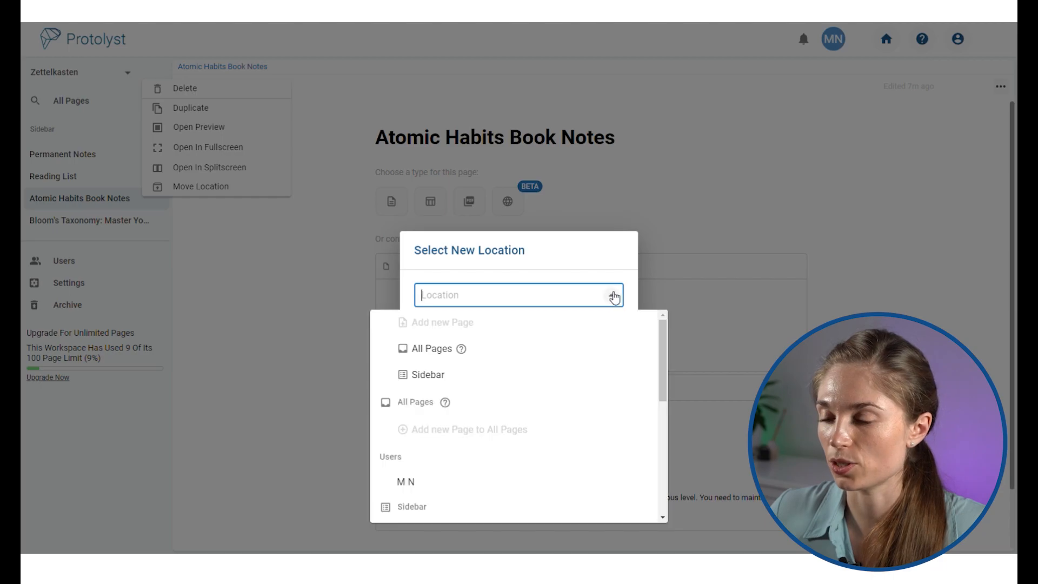
{"action": "scroll", "coordinate": [469, 402], "scroll_direction": "down", "scroll_amount": 5}
{"action": "left_click", "coordinate": [460, 393]}
- Move the "Bloom's Taxonomy: Master Your Learning Objectives" page into the Reading List table and open that table
{"action": "left_click", "coordinate": [145, 199]}
{"action": "left_click", "coordinate": [206, 193]}
{"action": "left_click", "coordinate": [549, 295]}
{"action": "scroll", "coordinate": [514, 411], "scroll_direction": "down", "scroll_amount": 5}
{"action": "left_click", "coordinate": [432, 383]}
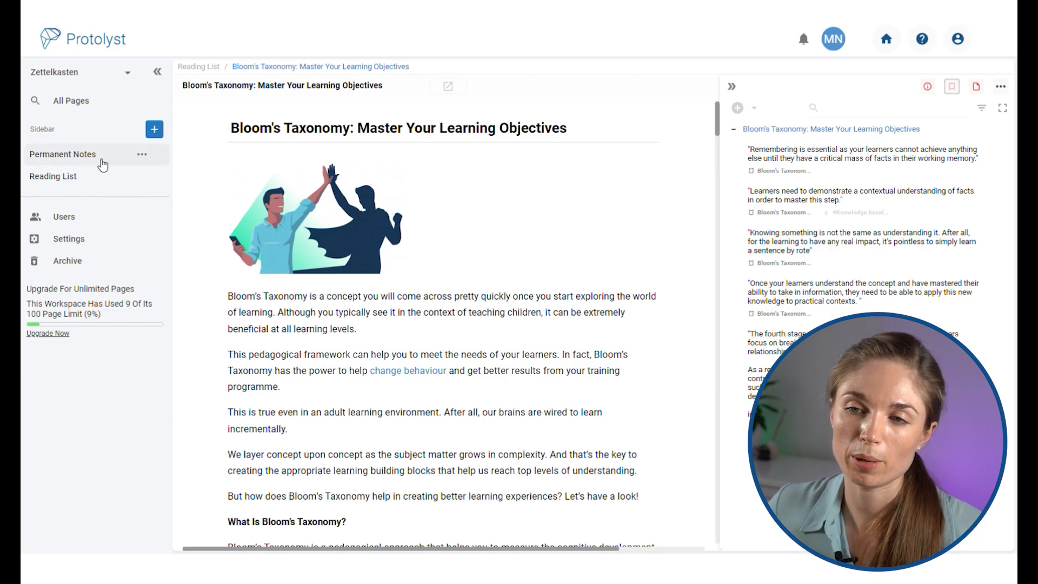
{"action": "left_click", "coordinate": [84, 183]}
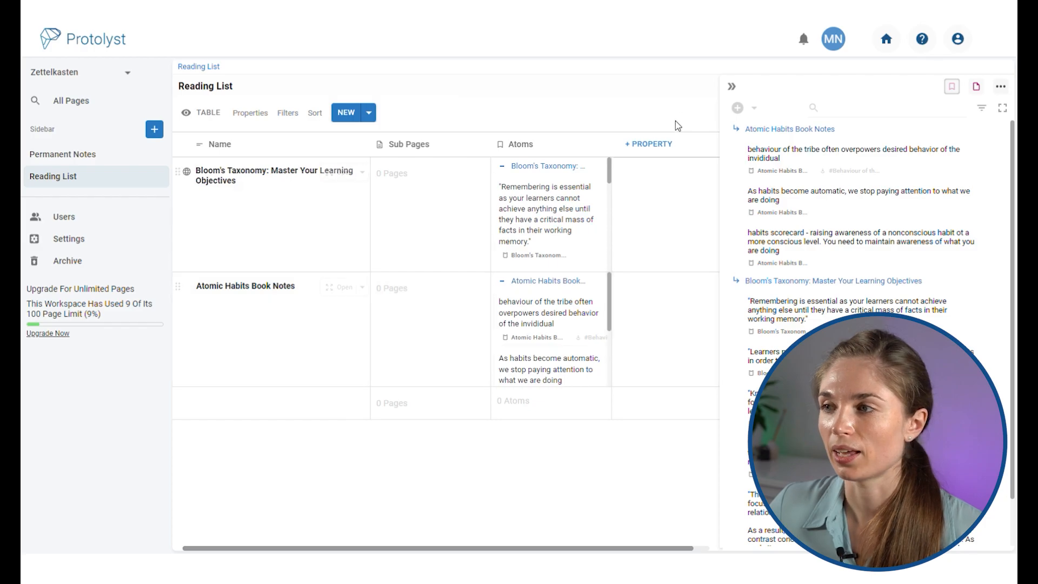
- Widen the Atoms column of the Reading List table and rename it "Fleeting Notes"
{"action": "left_click", "coordinate": [731, 87]}
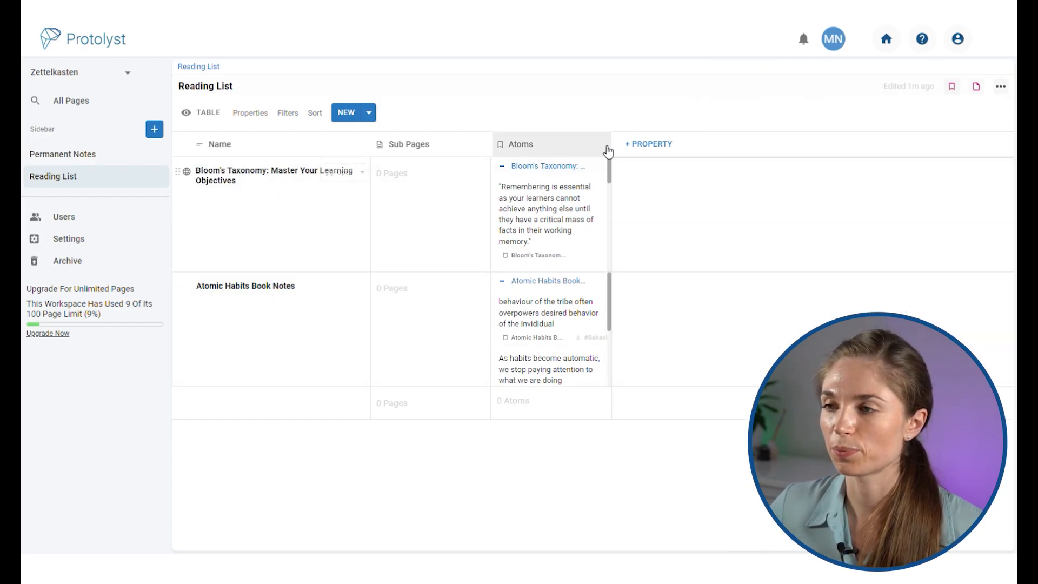
{"action": "left_click_drag", "start_coordinate": [613, 146], "coordinate": [812, 144]}
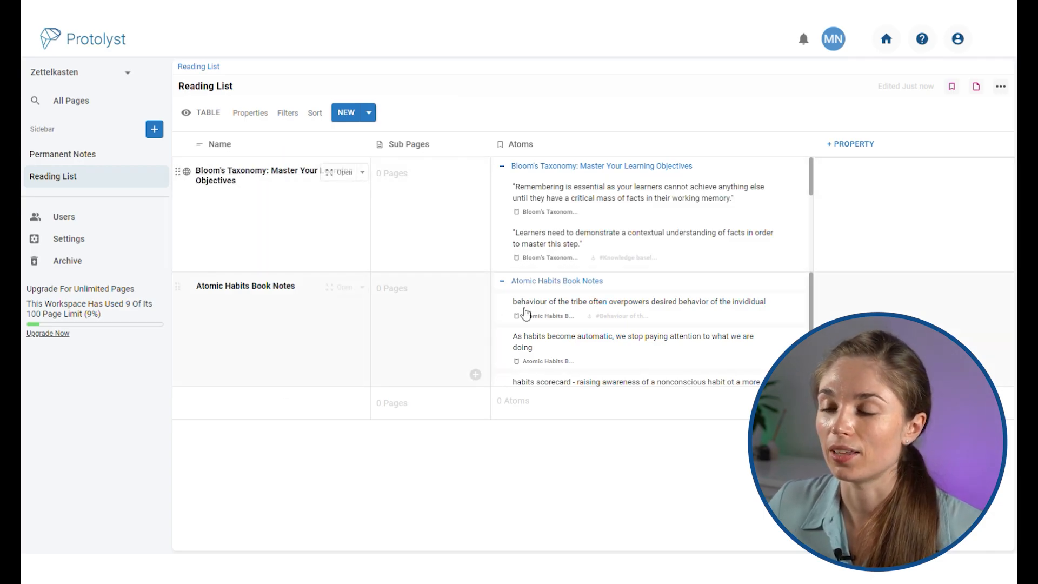
{"action": "left_click", "coordinate": [589, 146]}
{"action": "left_click_drag", "start_coordinate": [611, 221], "coordinate": [554, 220]}
{"action": "type", "text": "Fle"}
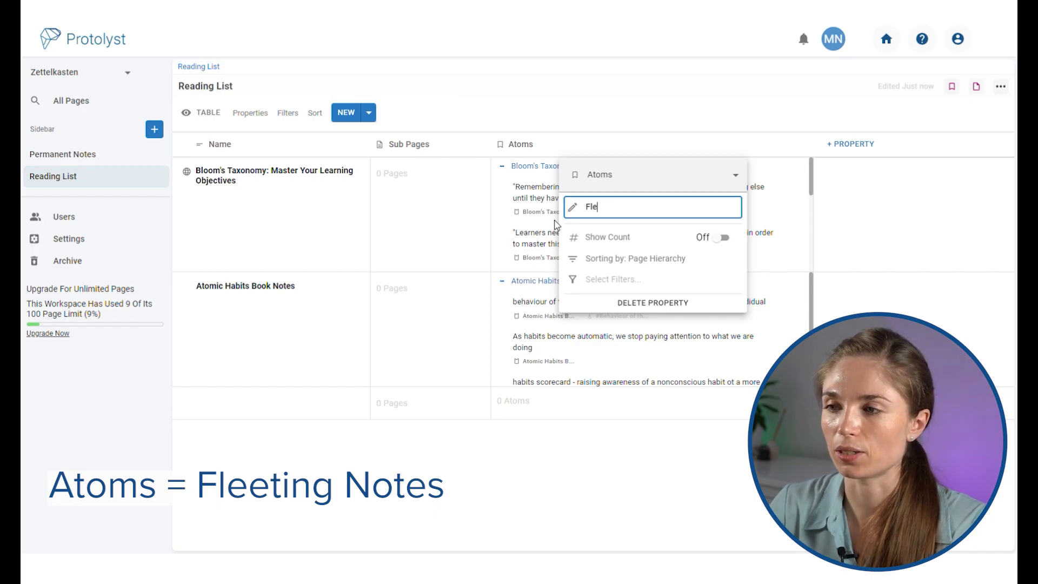
{"action": "type", "text": "eting Notes"}
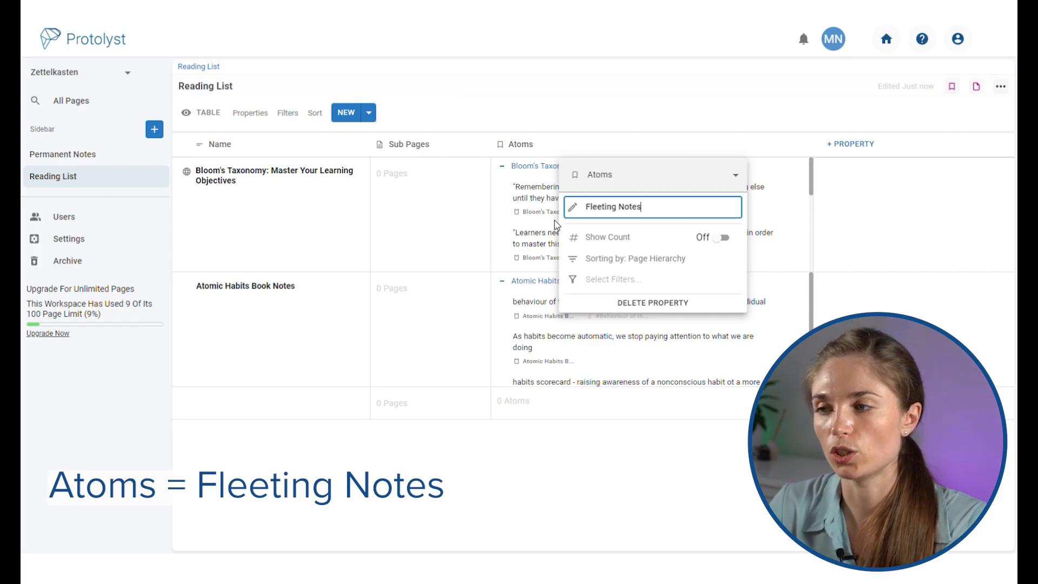
{"action": "left_click", "coordinate": [659, 124]}
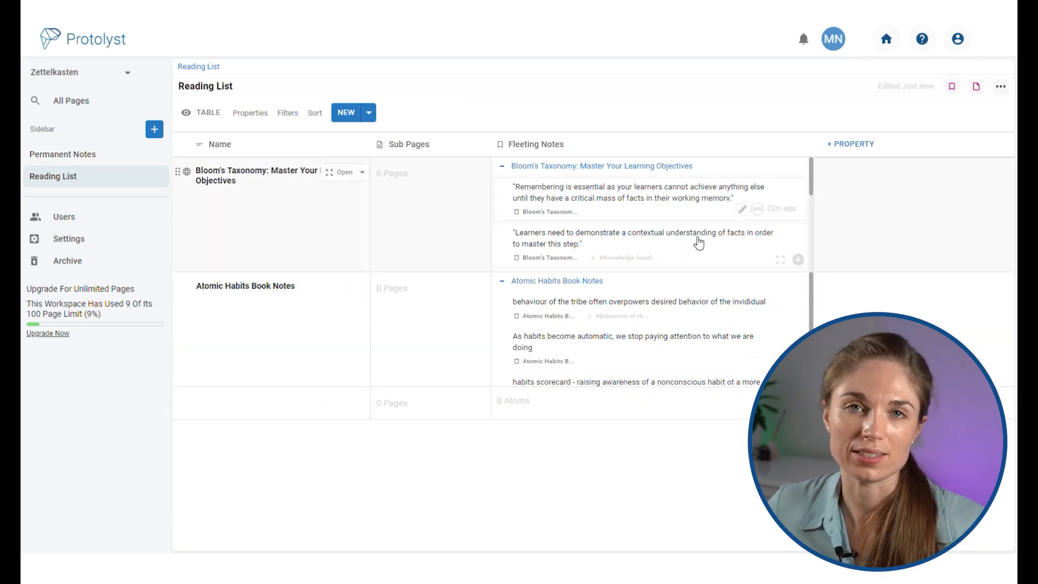
{"action": "scroll", "coordinate": [686, 233], "scroll_direction": "down", "scroll_amount": 5}
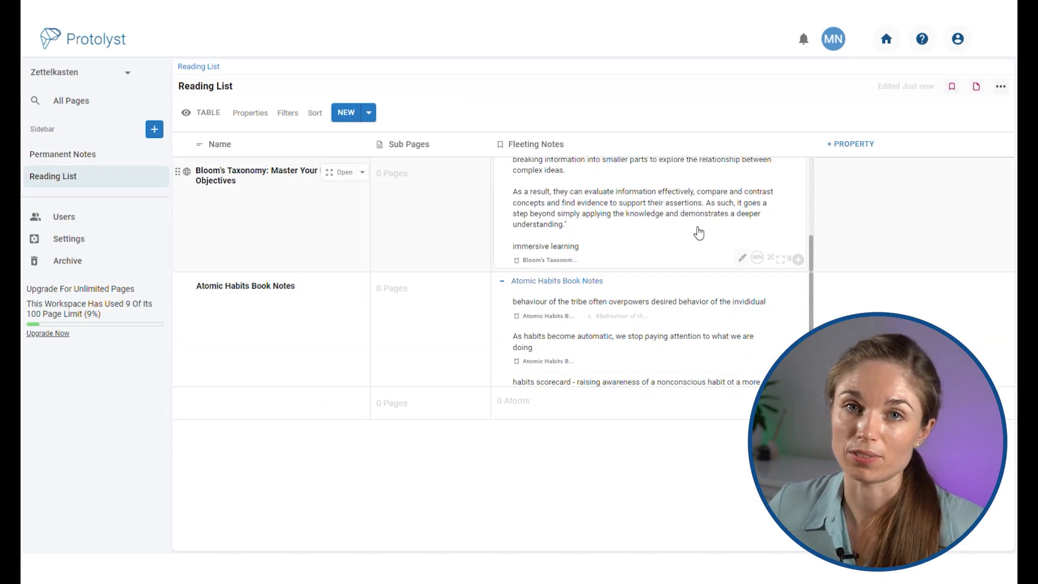
{"action": "scroll", "coordinate": [698, 233], "scroll_direction": "up", "scroll_amount": 5}
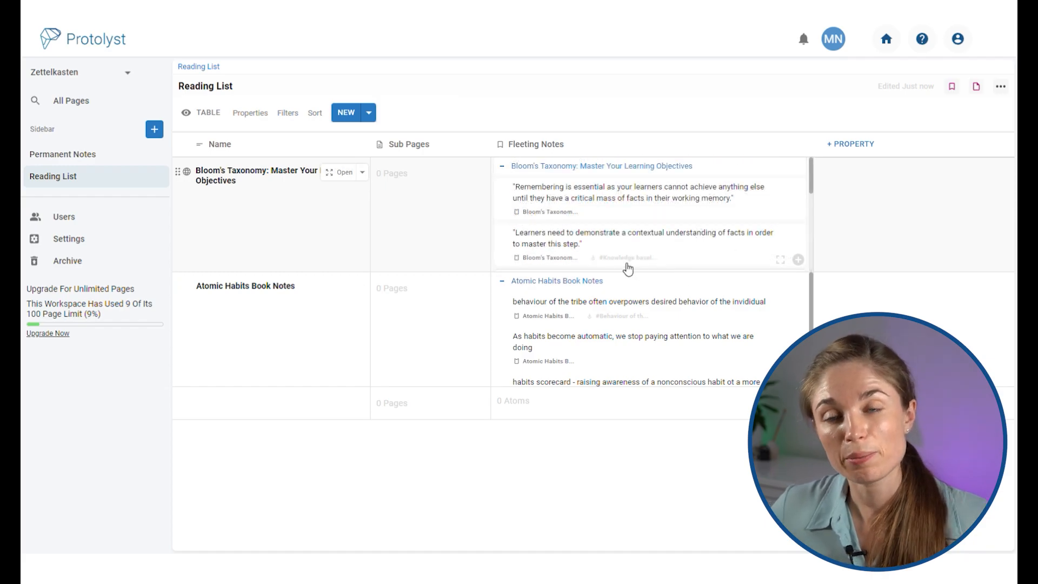
- Add a new page named "Creatures of Imitation" to the Permanent Notes table
{"action": "left_click", "coordinate": [101, 156]}
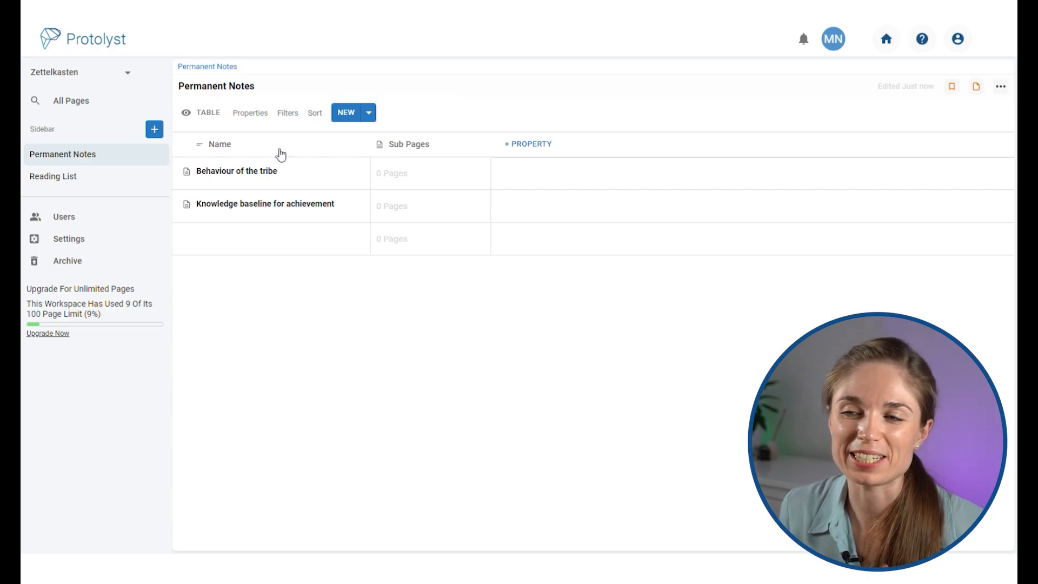
{"action": "left_click", "coordinate": [264, 246]}
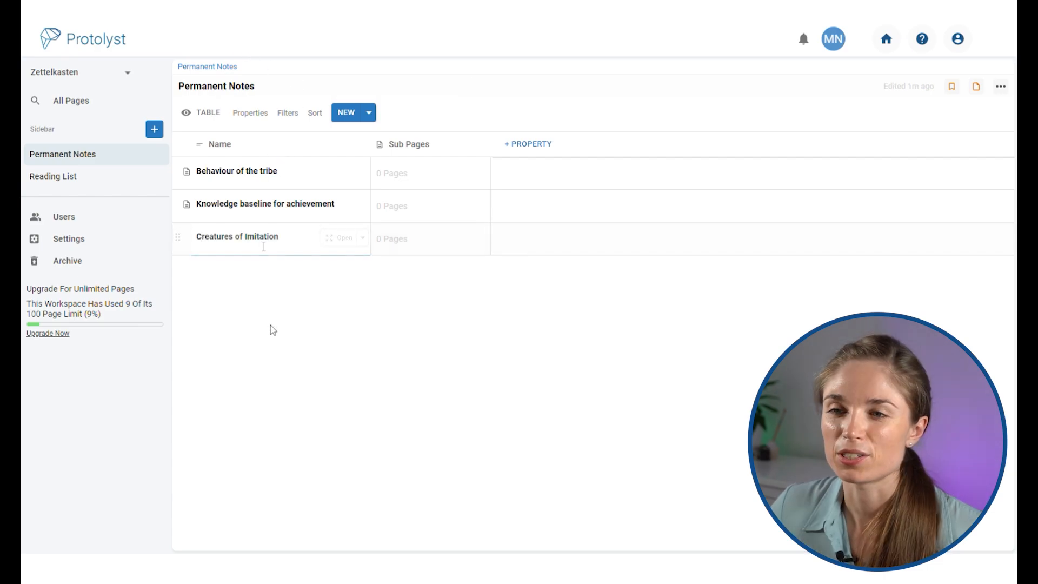
- Open the "Behaviour of the tribe" page and add a new paragraph reading "reminds me of" below the existing text
{"action": "mouse_move", "coordinate": [301, 180]}
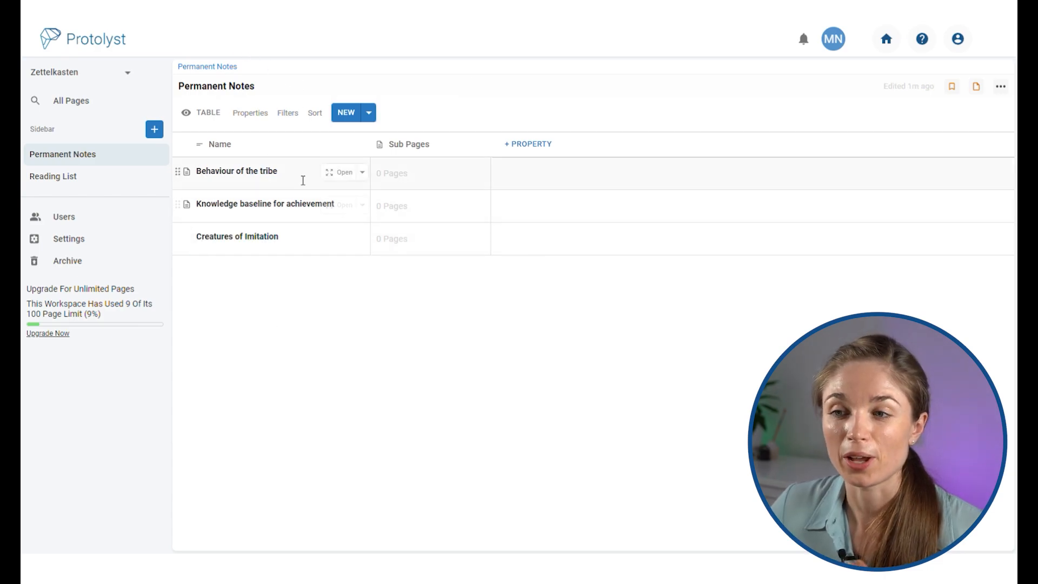
{"action": "left_click", "coordinate": [335, 173]}
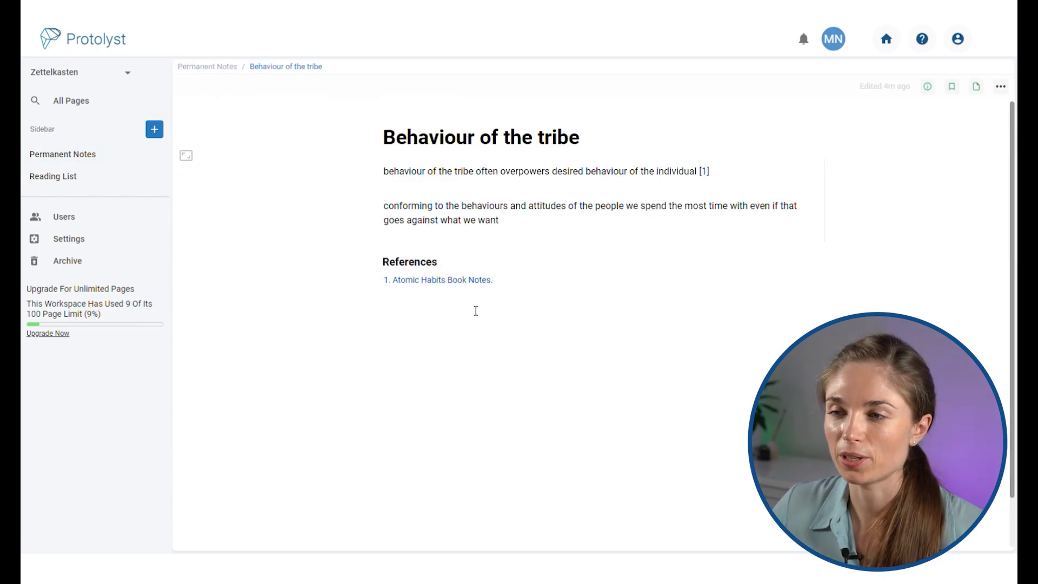
{"action": "left_click", "coordinate": [518, 231]}
{"action": "key", "text": "Return"}
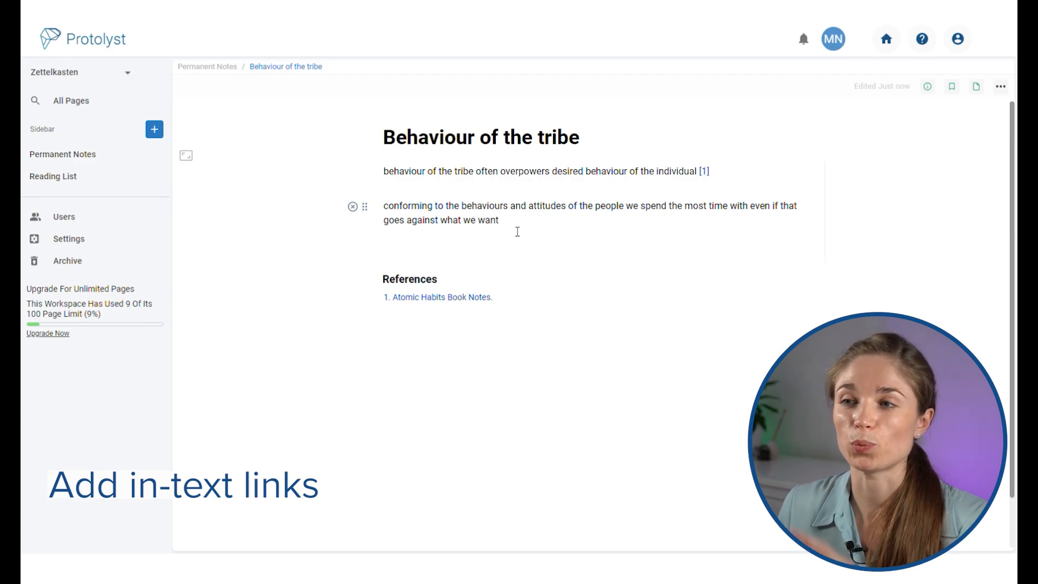
{"action": "key", "text": "Return"}
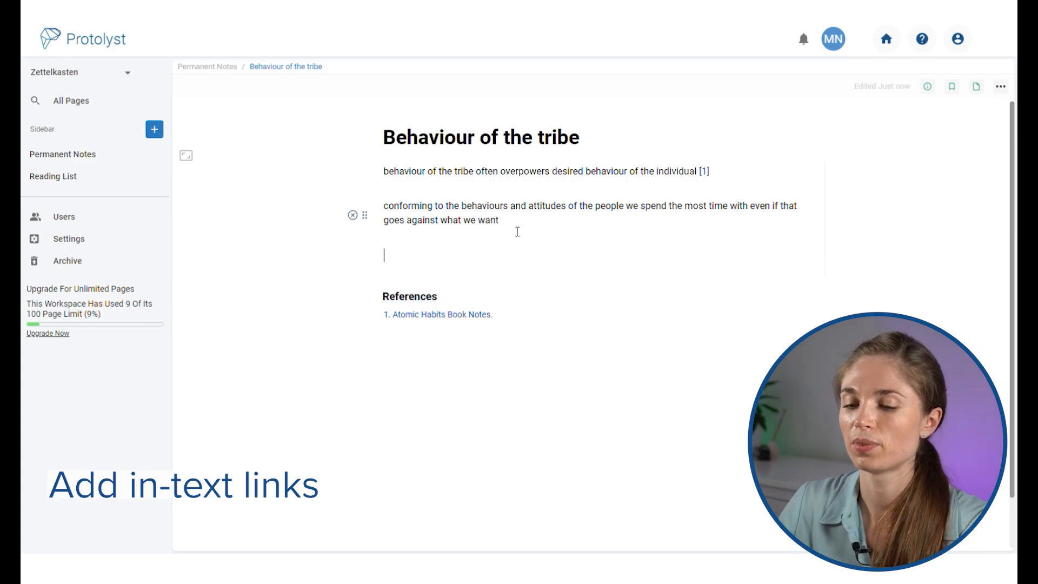
{"action": "type", "text": "reminds me of"}
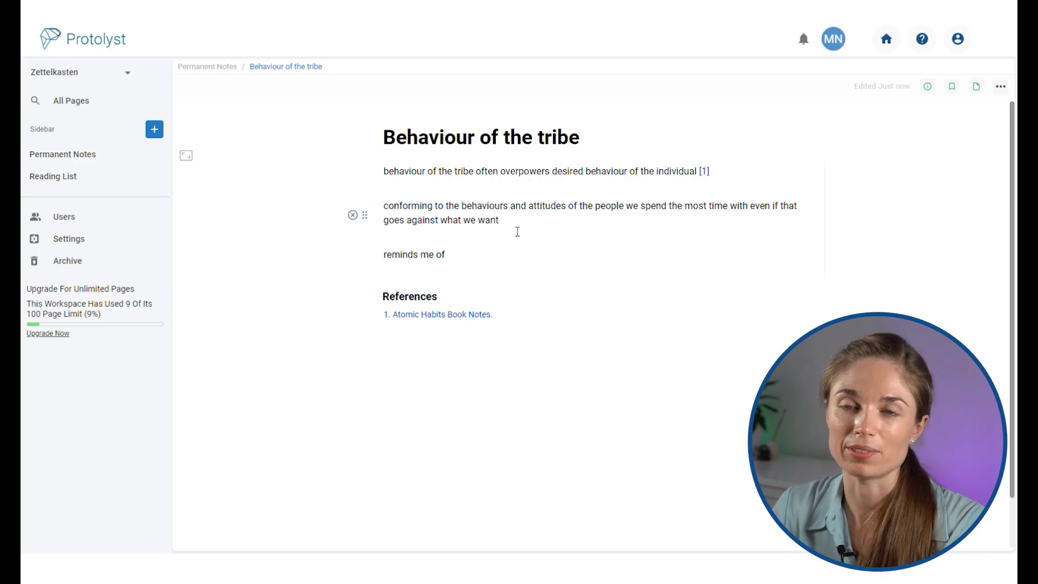
- Insert an in-text link to the "Knowledge baseline for achievement" page after "reminds me of"
{"action": "type", "text": " /"}
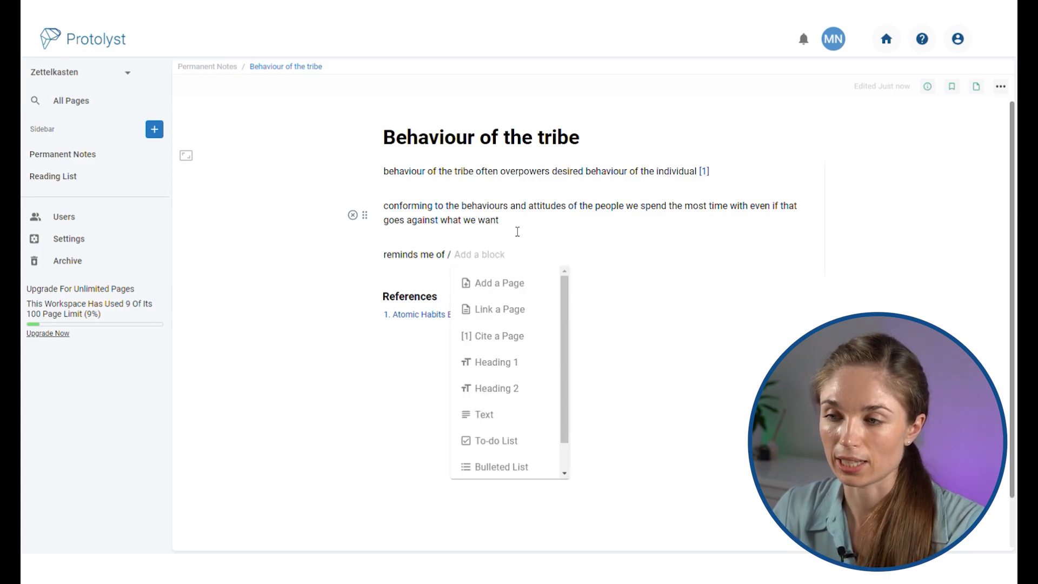
{"action": "left_click", "coordinate": [506, 307]}
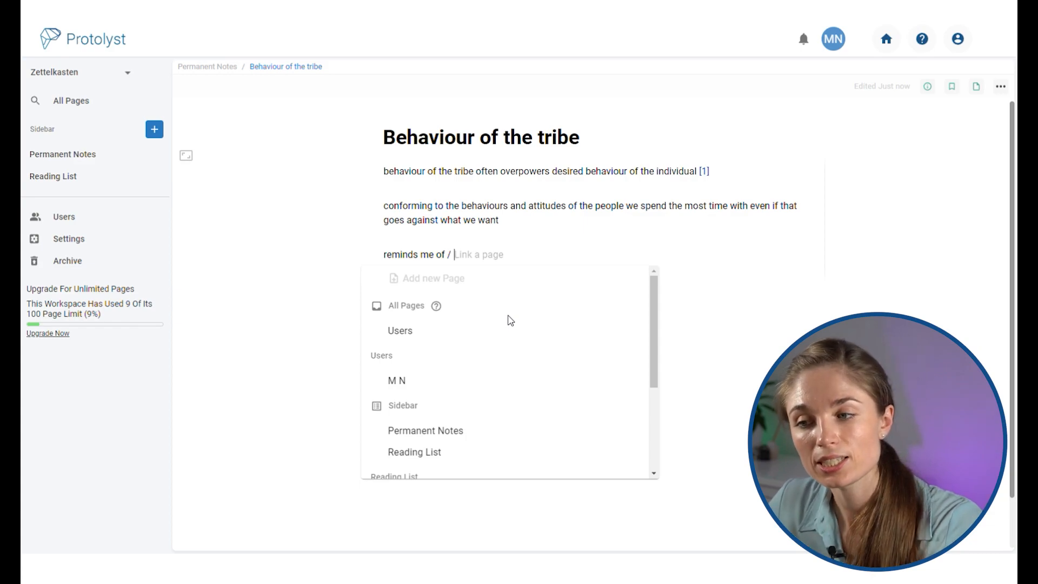
{"action": "scroll", "coordinate": [508, 375], "scroll_direction": "down", "scroll_amount": 3}
{"action": "scroll", "coordinate": [508, 373], "scroll_direction": "up", "scroll_amount": 3}
{"action": "scroll", "coordinate": [508, 374], "scroll_direction": "down", "scroll_amount": 3}
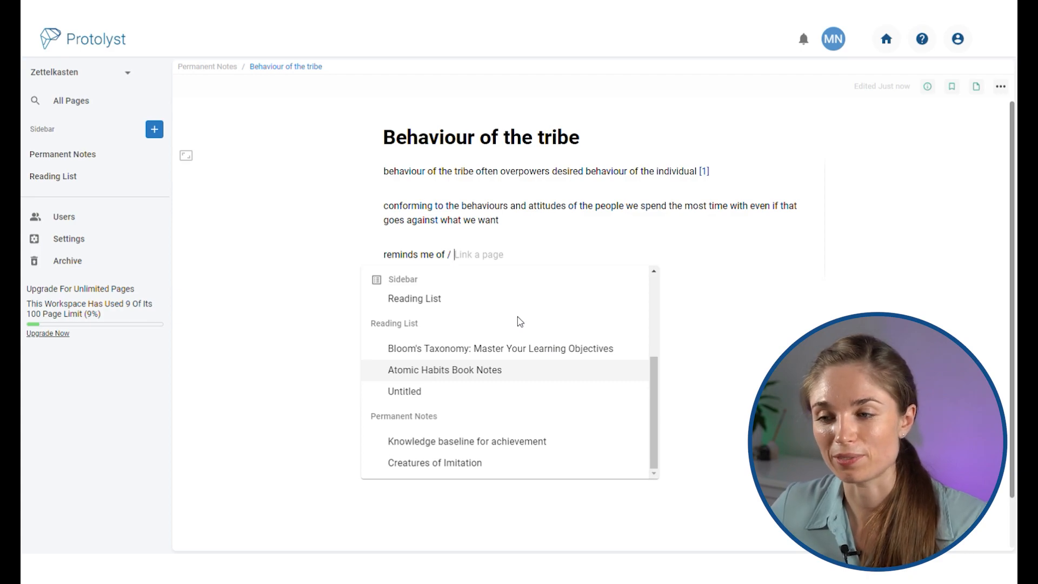
{"action": "scroll", "coordinate": [491, 367], "scroll_direction": "up", "scroll_amount": 2}
{"action": "scroll", "coordinate": [492, 369], "scroll_direction": "down", "scroll_amount": 2}
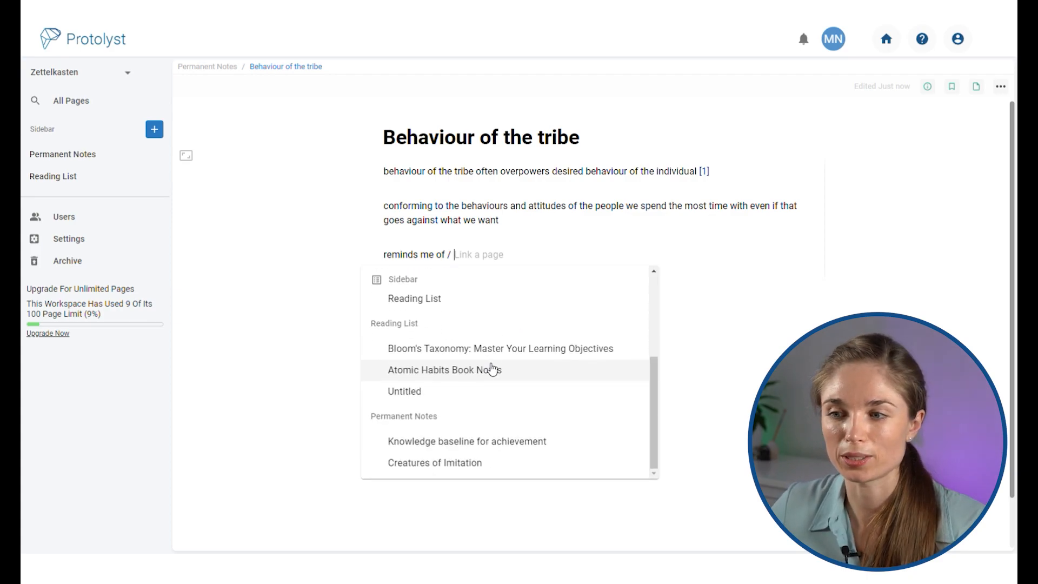
{"action": "left_click", "coordinate": [455, 442]}
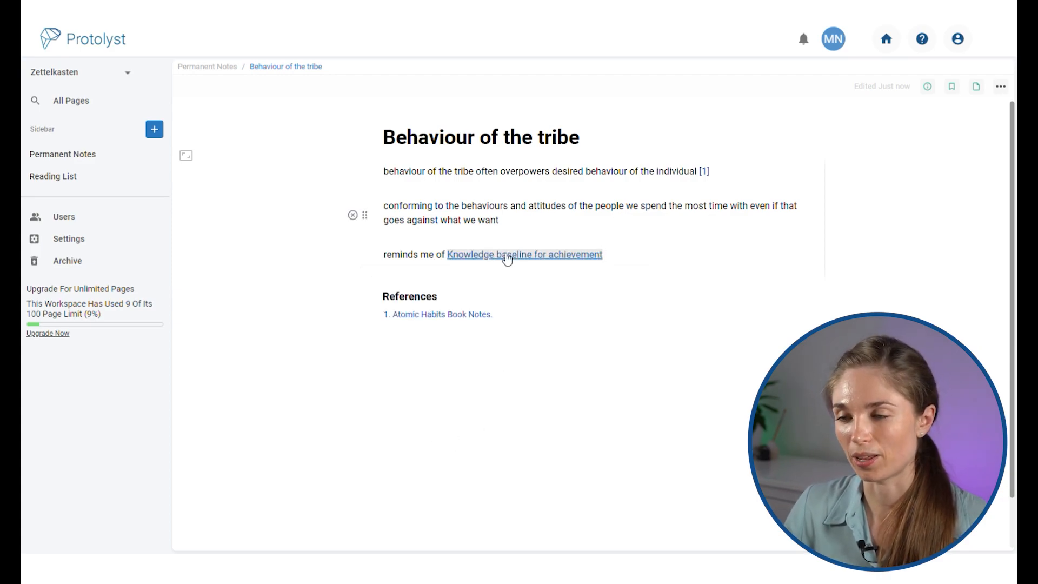
{"action": "key", "text": "Return"}
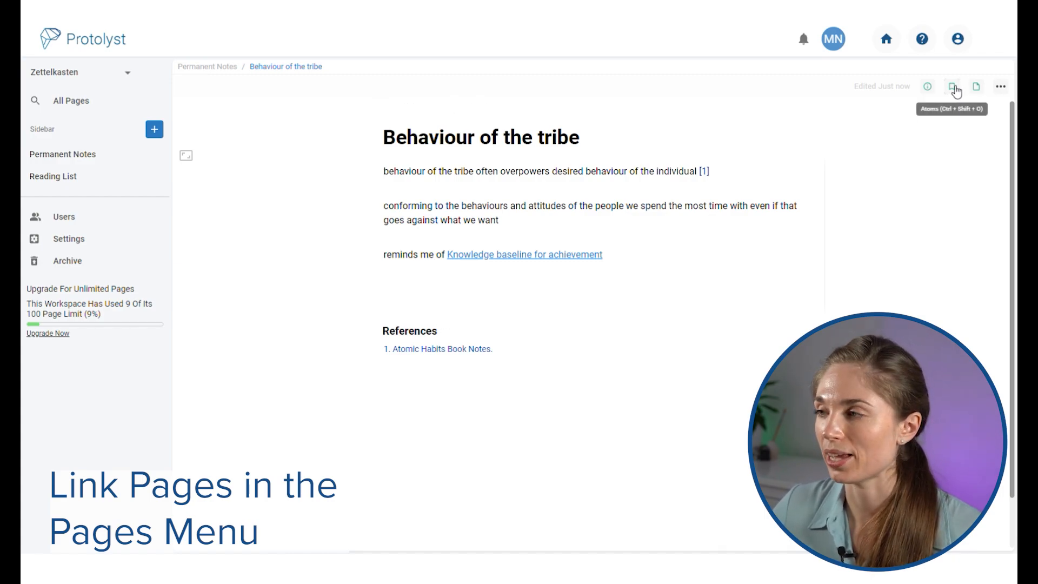
- Link the "Creatures of Imitation" page to "Behaviour of the tribe" through its list of pages, outside the text
{"action": "left_click", "coordinate": [979, 89]}
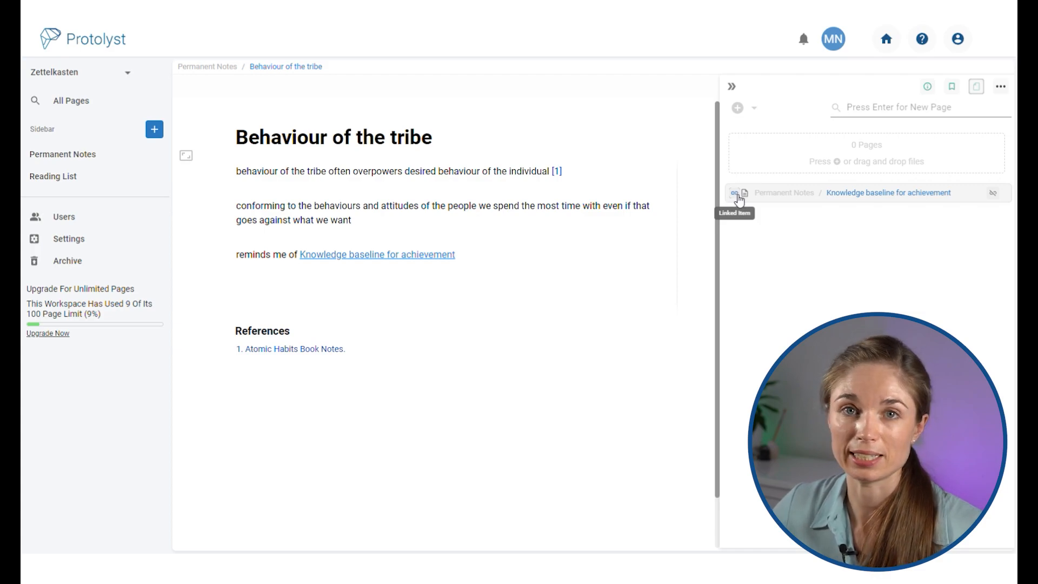
{"action": "left_click", "coordinate": [745, 108]}
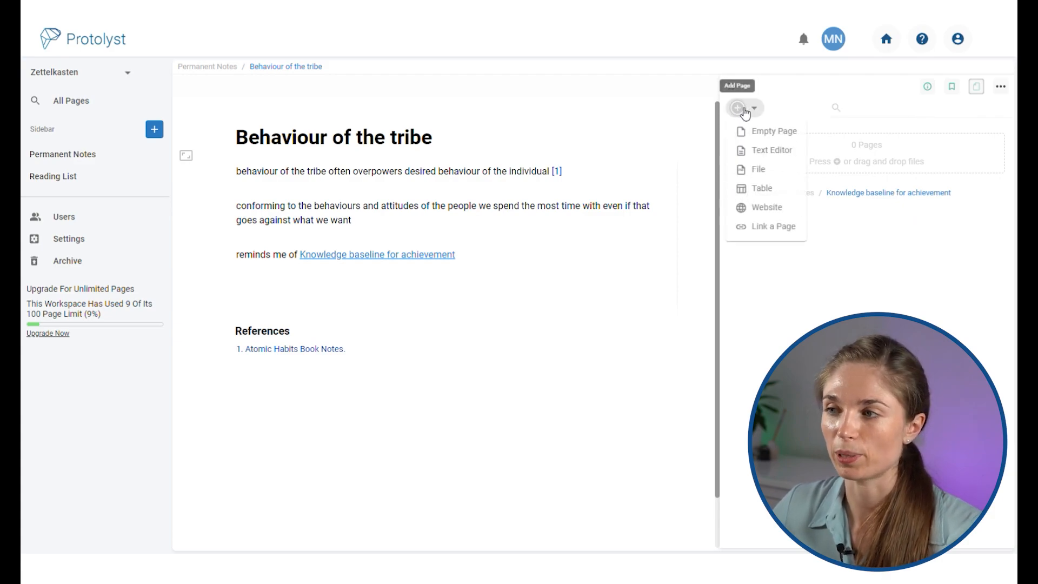
{"action": "left_click", "coordinate": [759, 230]}
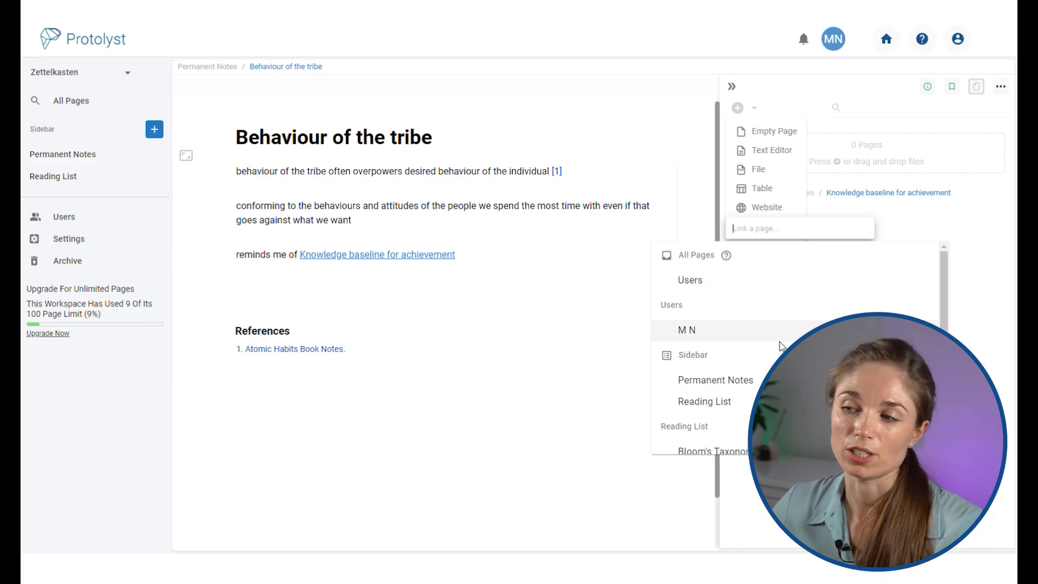
{"action": "scroll", "coordinate": [782, 346], "scroll_direction": "down", "scroll_amount": 2}
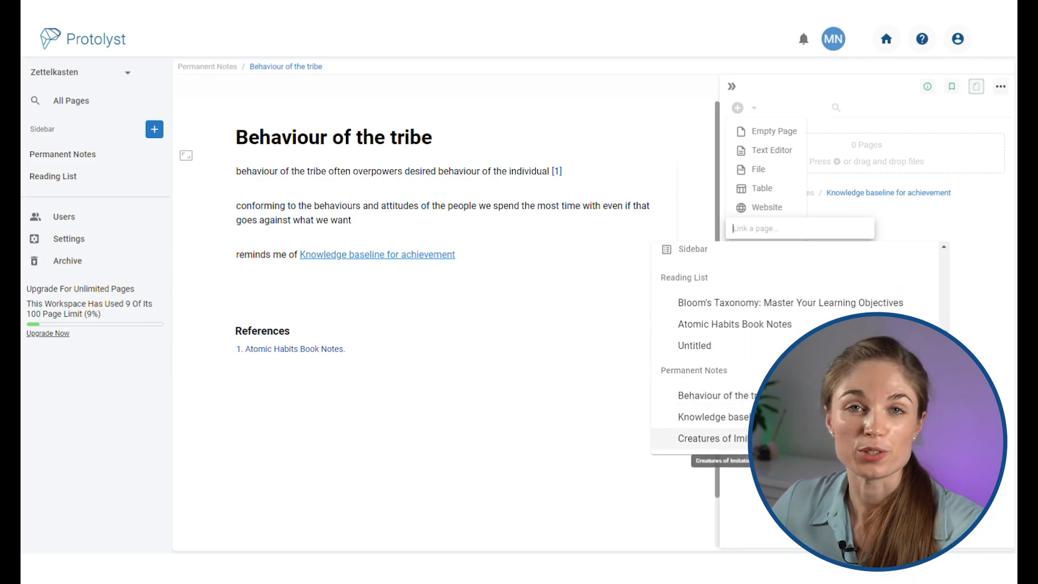
{"action": "left_click", "coordinate": [712, 438]}
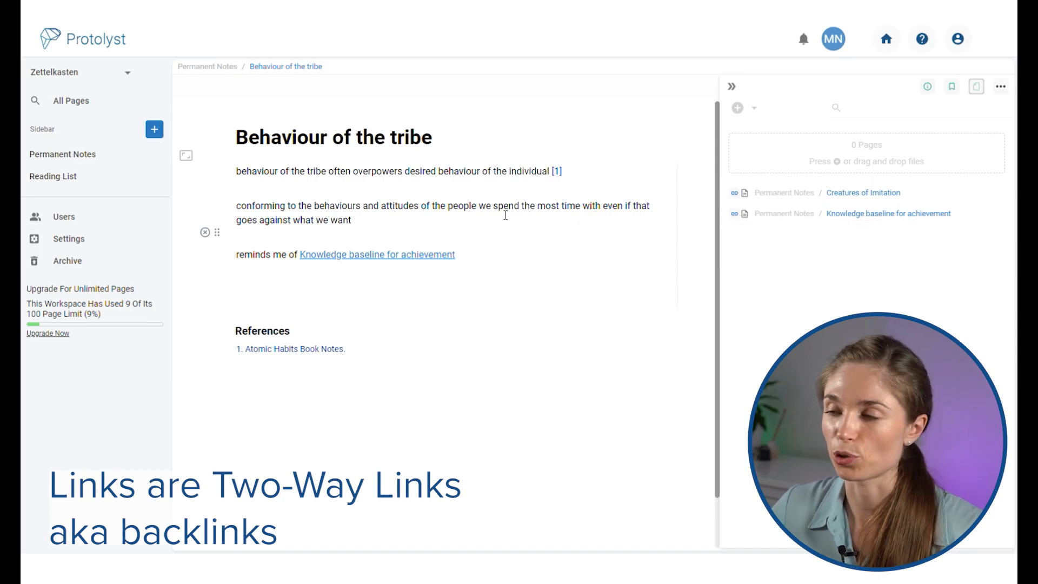
- Open the linked "Knowledge baseline for achievement" page to check its backlink, and follow it back to "Behaviour of the tribe"
{"action": "left_click", "coordinate": [909, 214]}
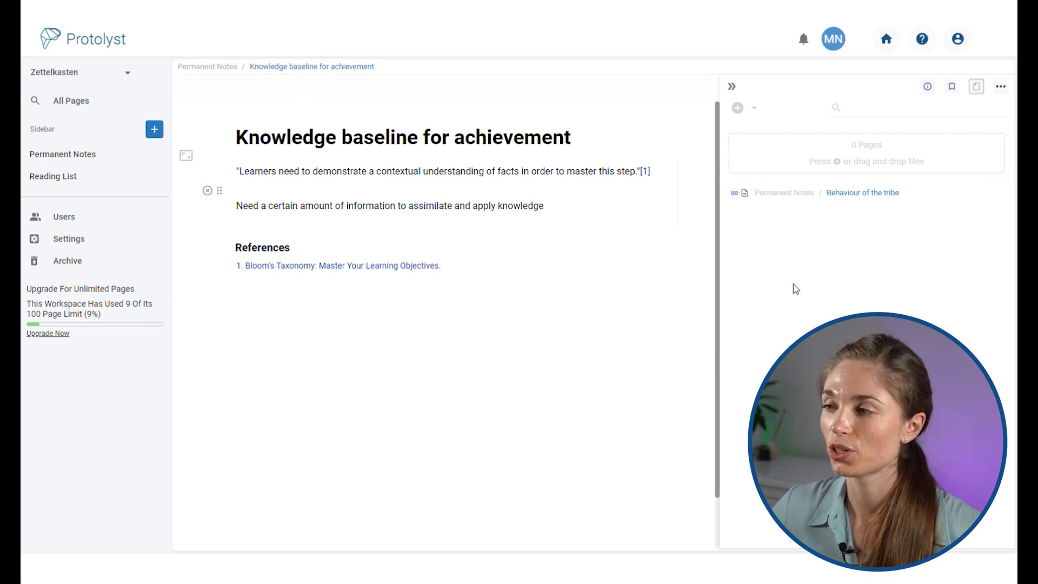
{"action": "left_click", "coordinate": [870, 194]}
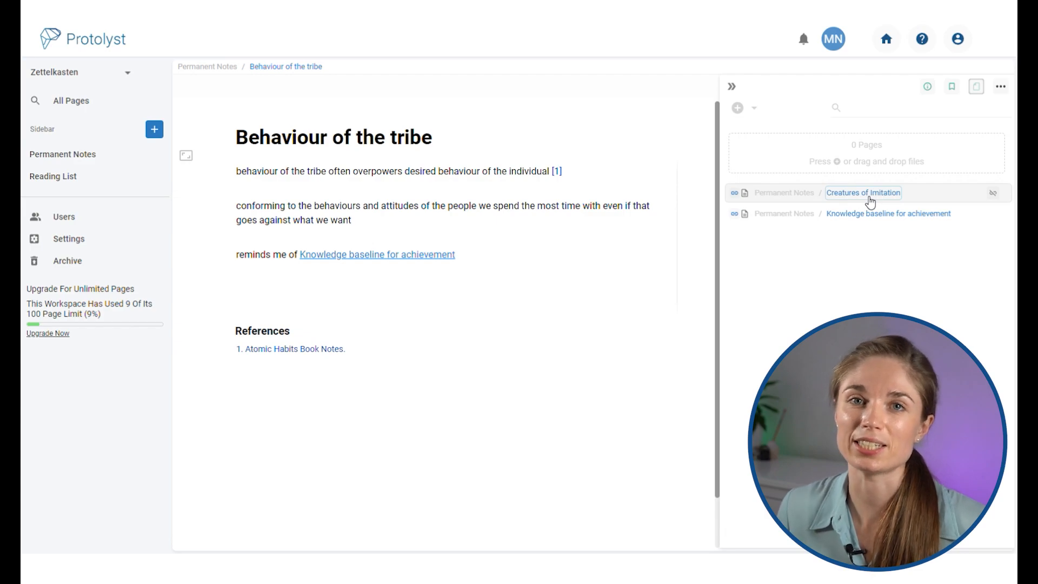